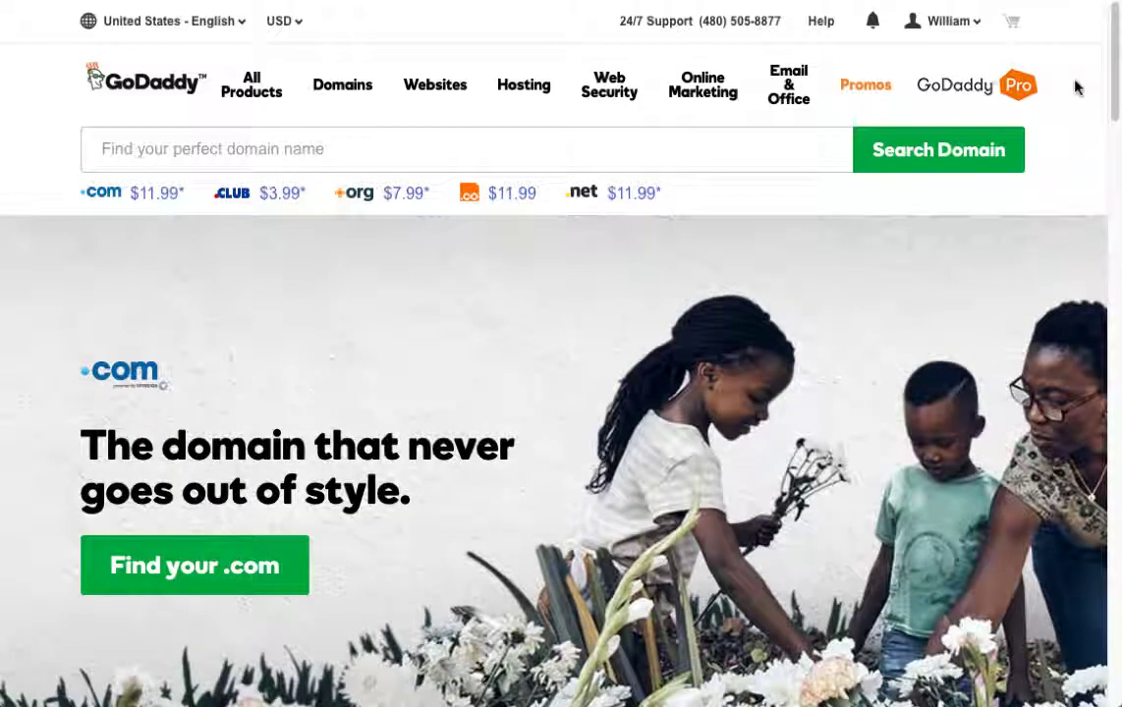
Search for the domain name debtdestroyer.
left_click(960, 29)
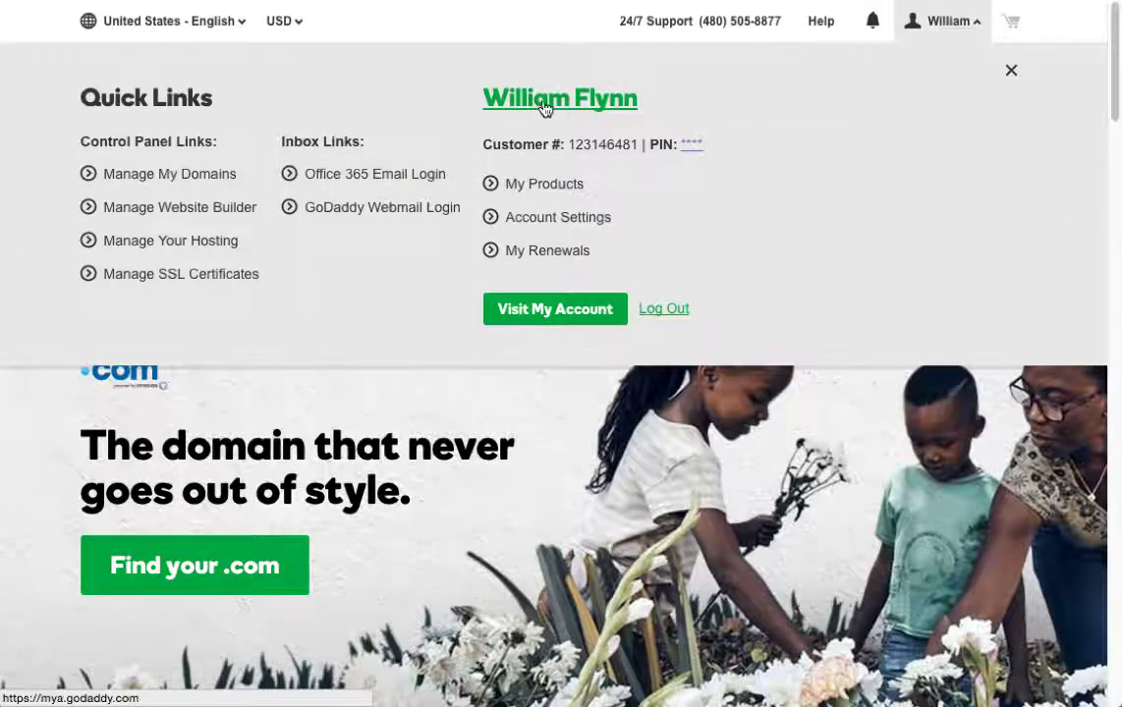
left_click(23, 428)
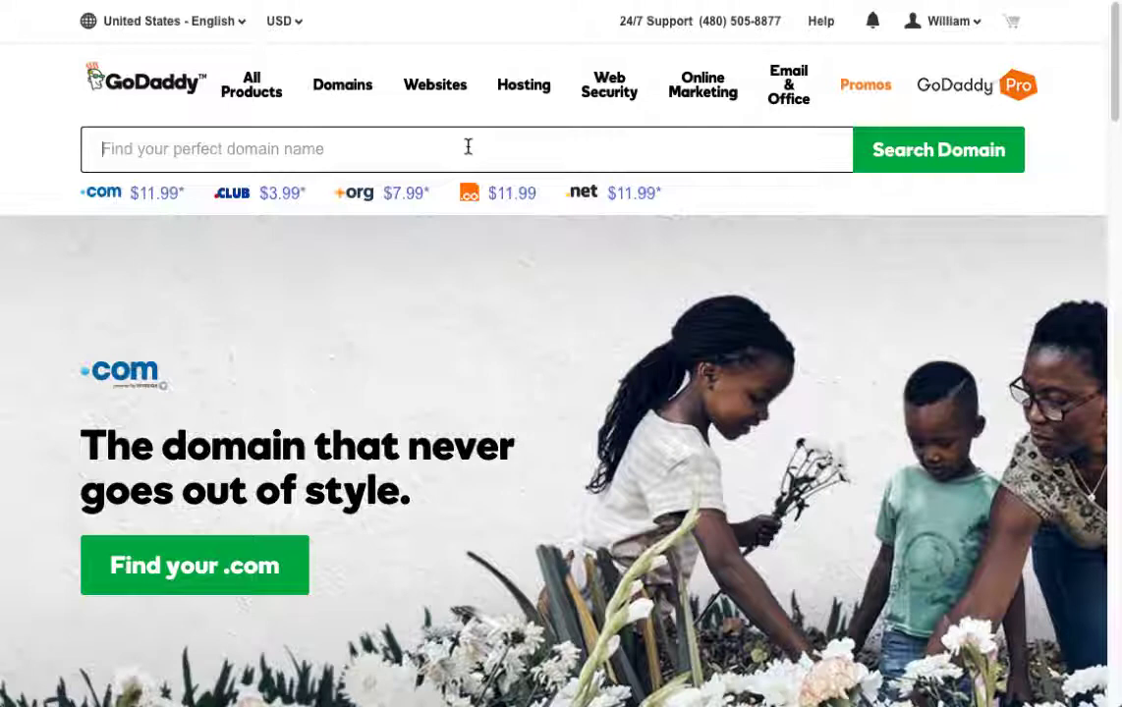
type("de")
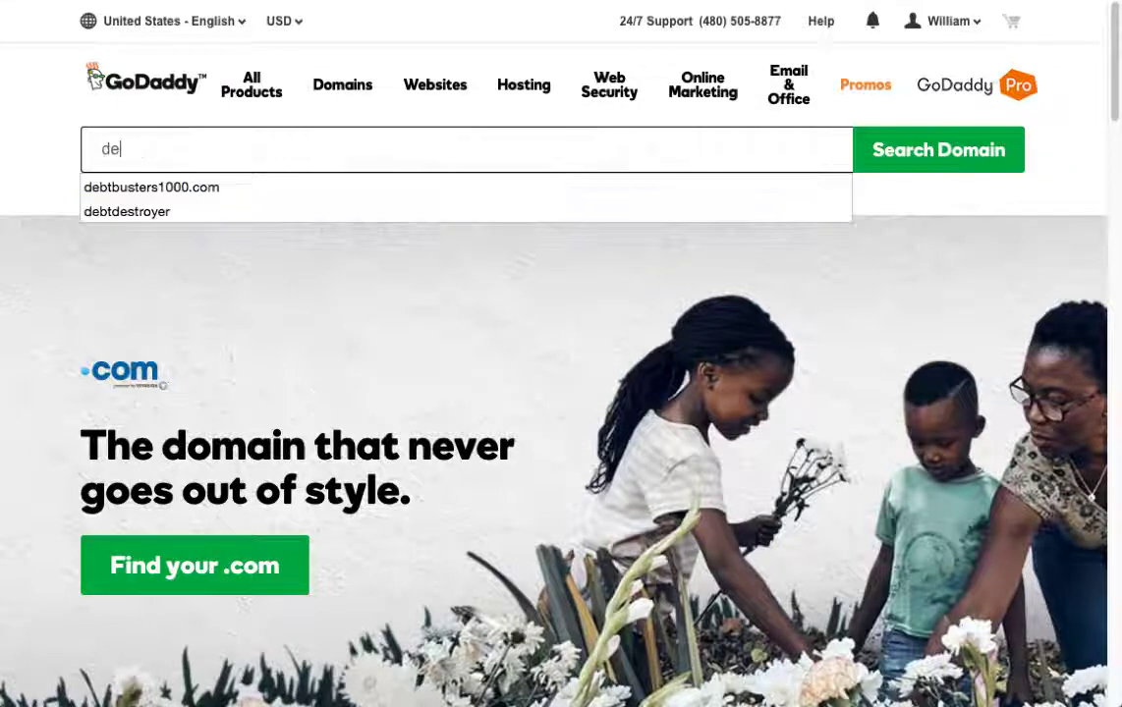
type("btde")
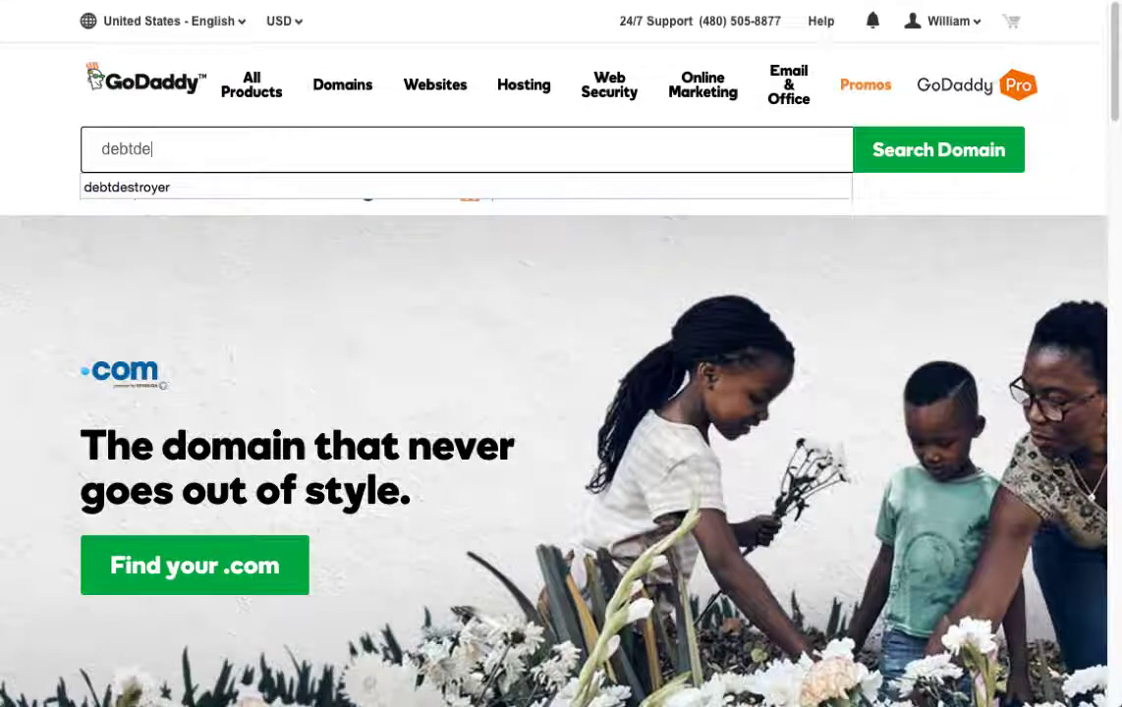
key("Down")
key("Return")
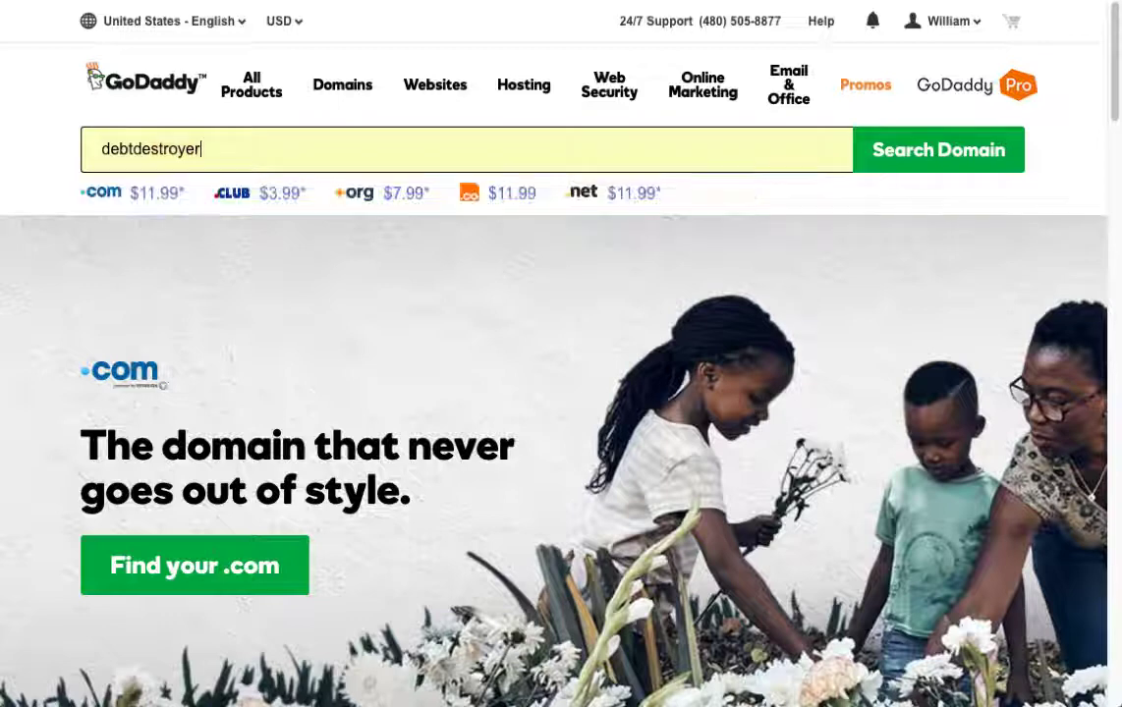
left_click(899, 150)
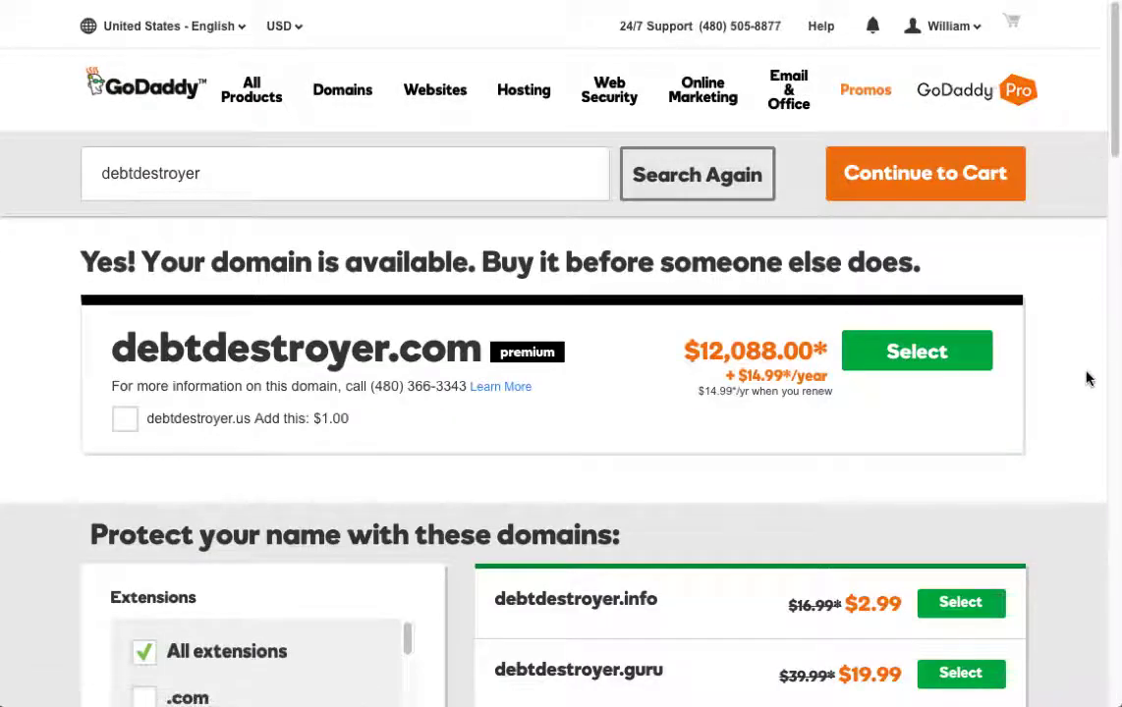
Review the availability and price of debtdestroyer.com and the alternative extensions offered for the name.
scroll(1076, 391, "down", 1)
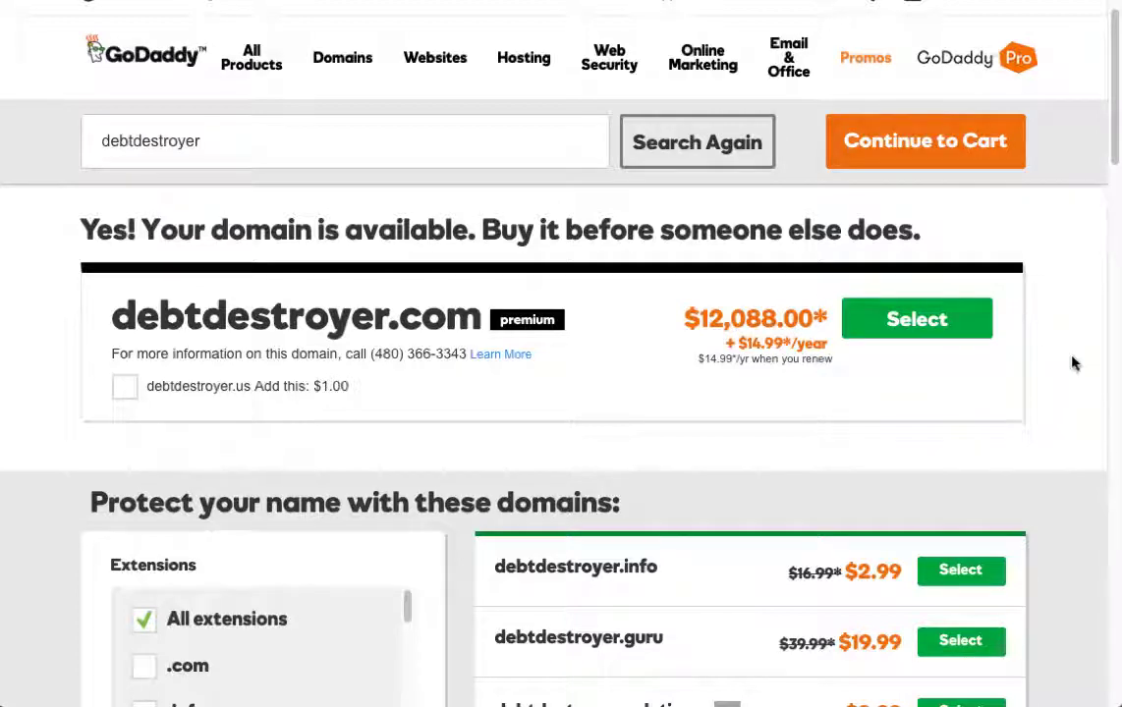
scroll(1072, 364, "down", 2)
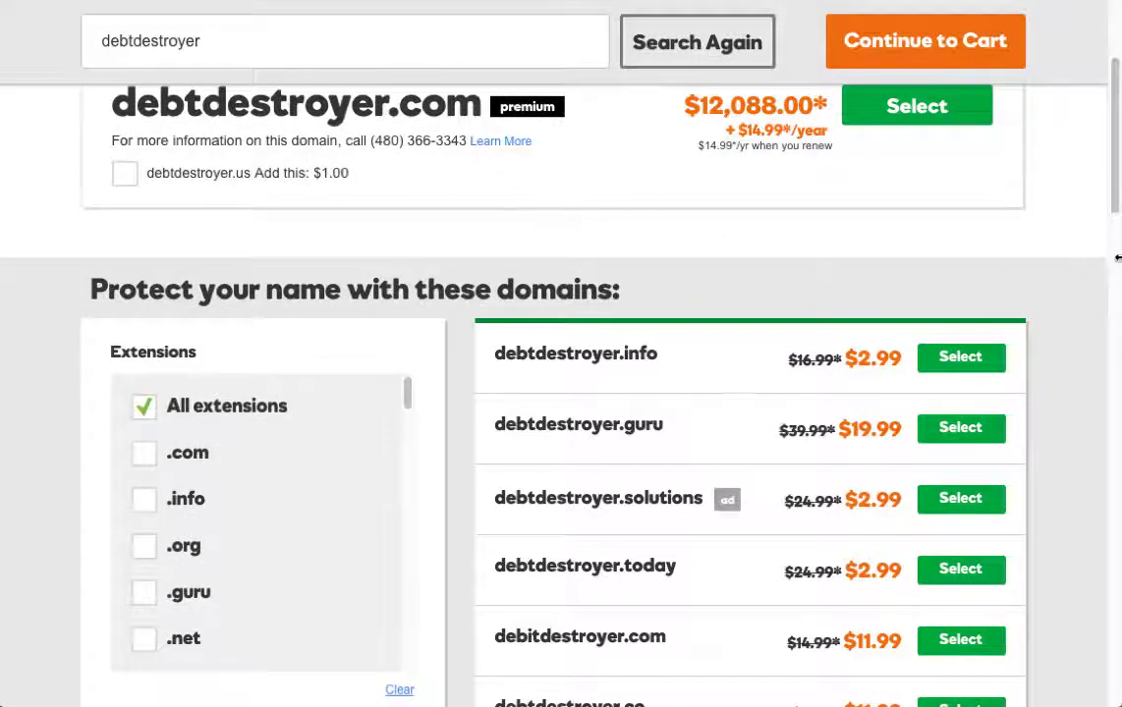
left_click_drag(1116, 209, 1099, 335)
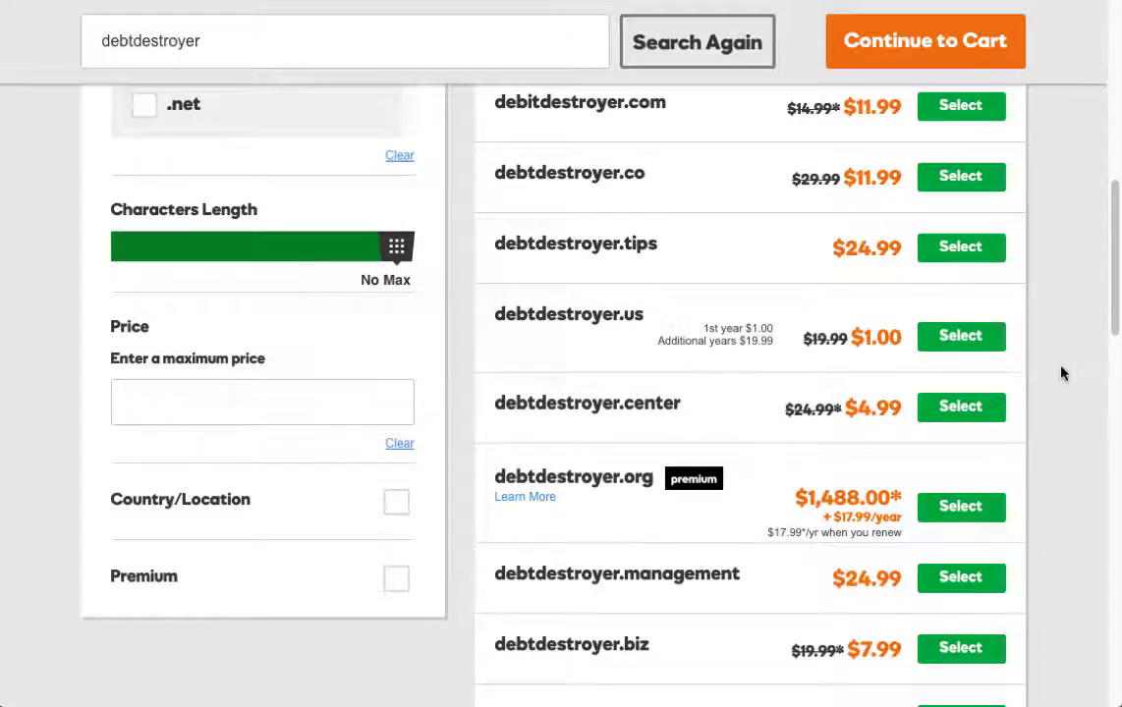
scroll(1061, 373, "up", 7)
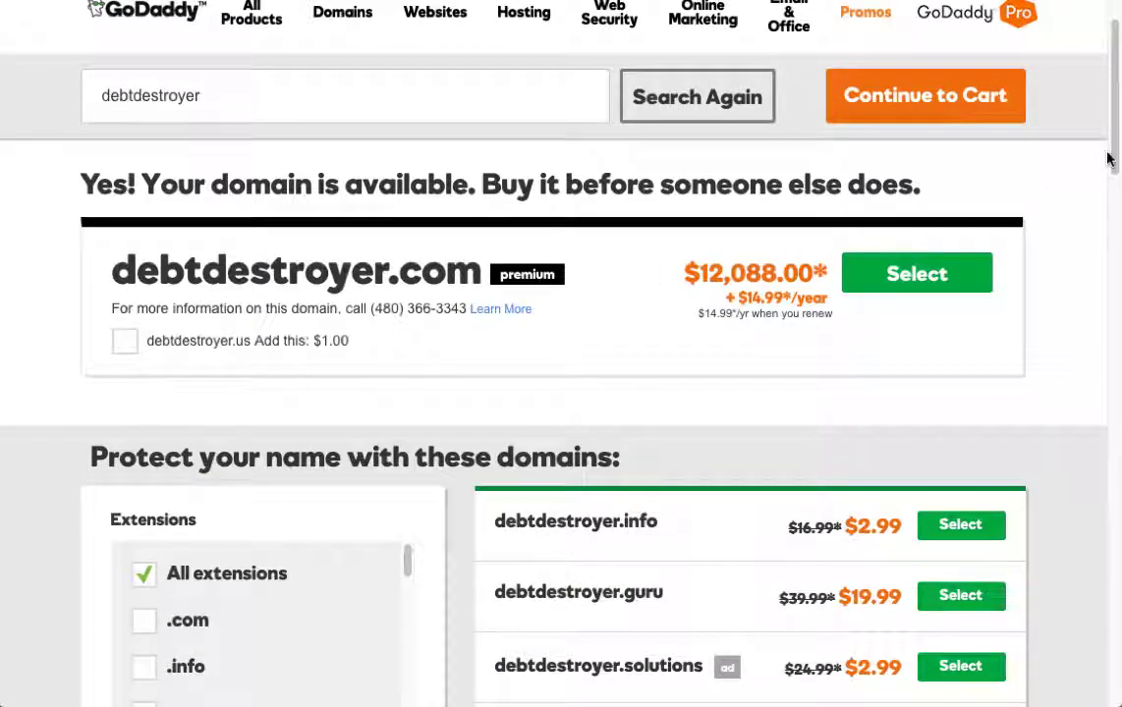
scroll(1107, 251, "down", 4)
scroll(1107, 251, "down", 3)
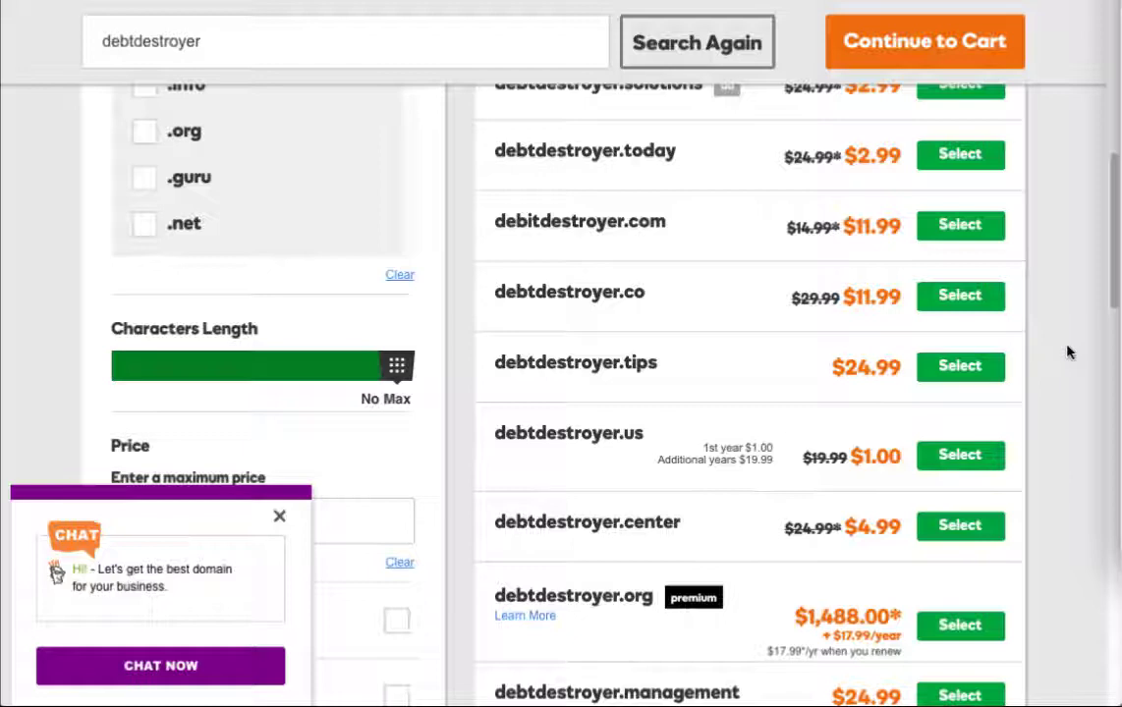
scroll(1068, 352, "up", 6)
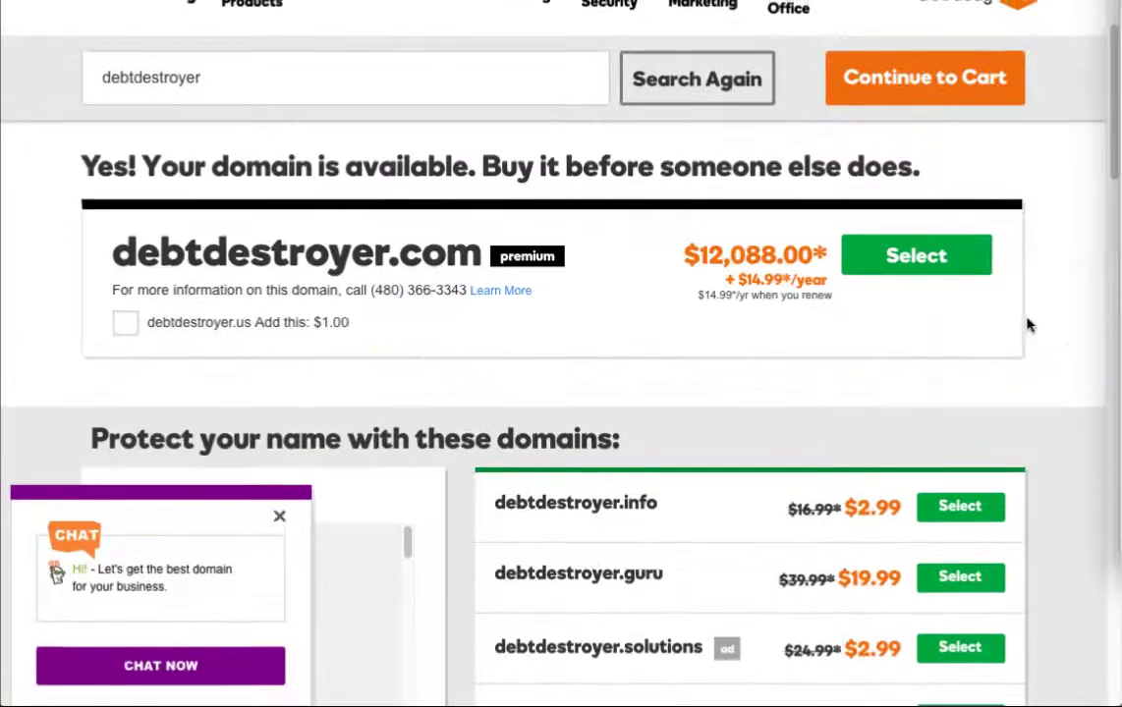
Extend the searched name to debtdestroyersystem and check its domain availability.
left_click(239, 76)
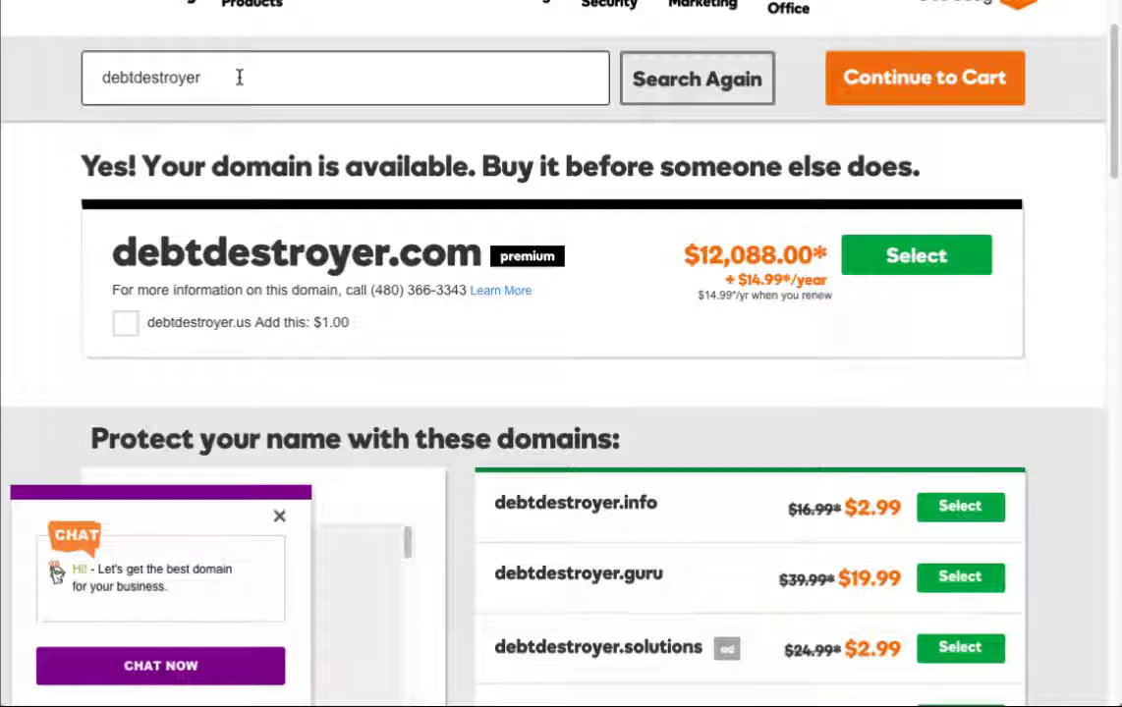
type("system")
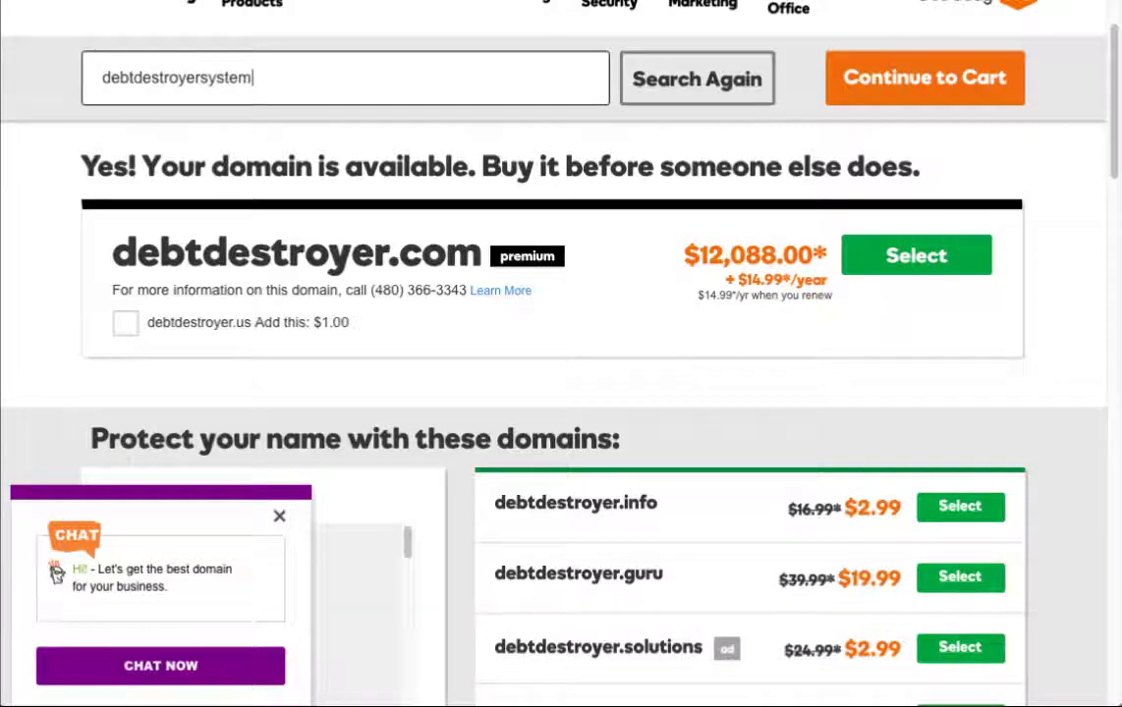
key("Return")
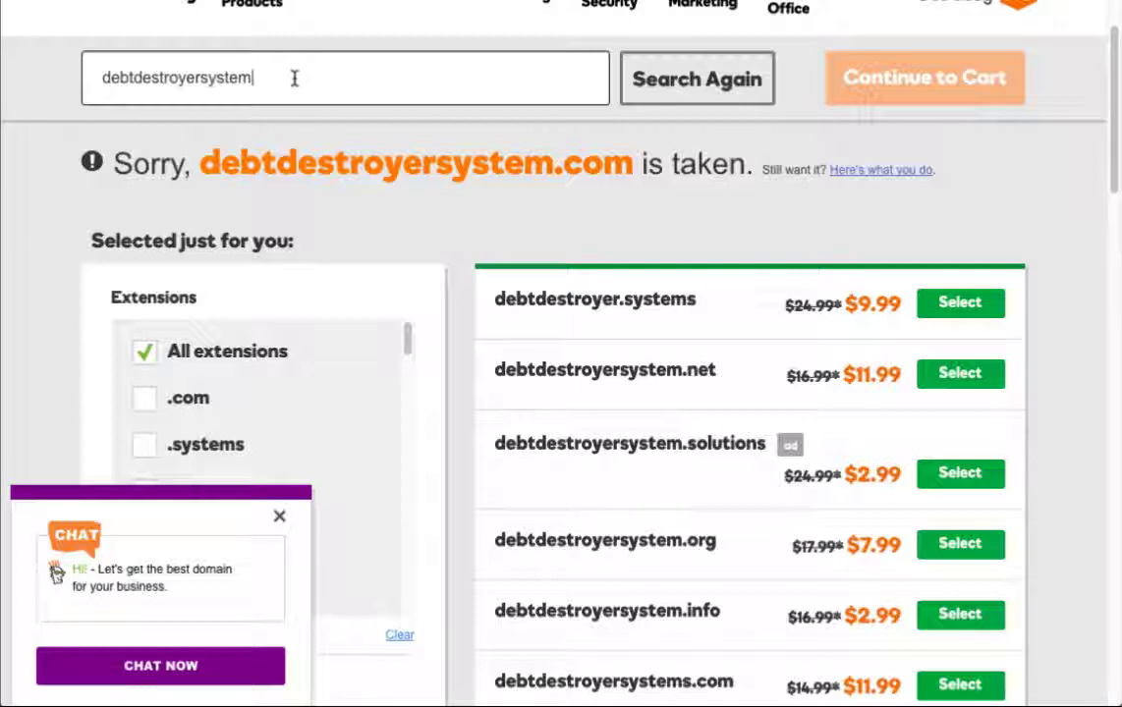
Replace the ending of the searched name with method and check the availability of debtdestroyermethod.
key("BackSpace")
key("BackSpace")
key("BackSpace")
key("BackSpace")
key("BackSpace")
key("BackSpace")
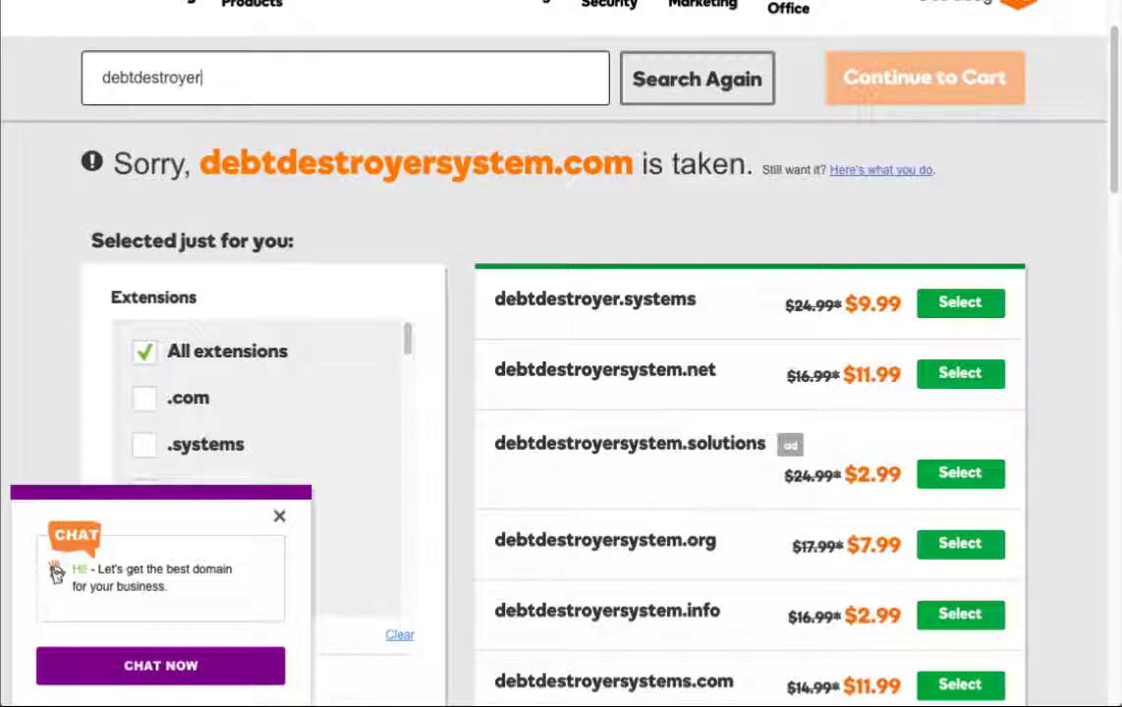
type("method")
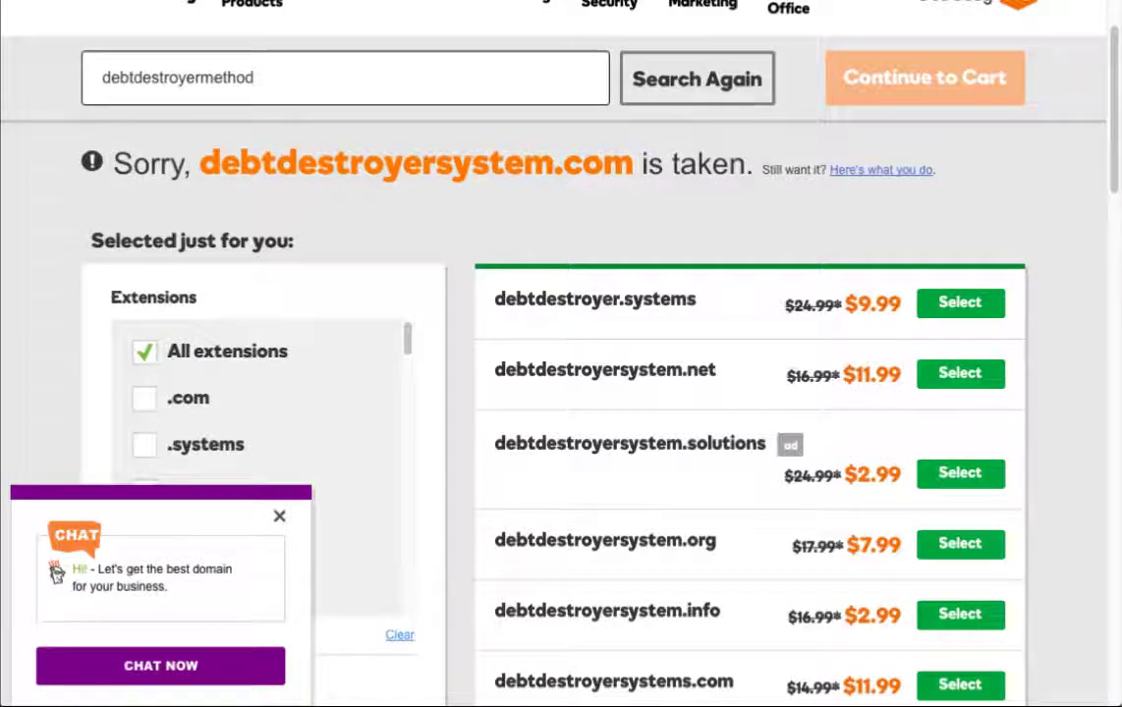
key("Return")
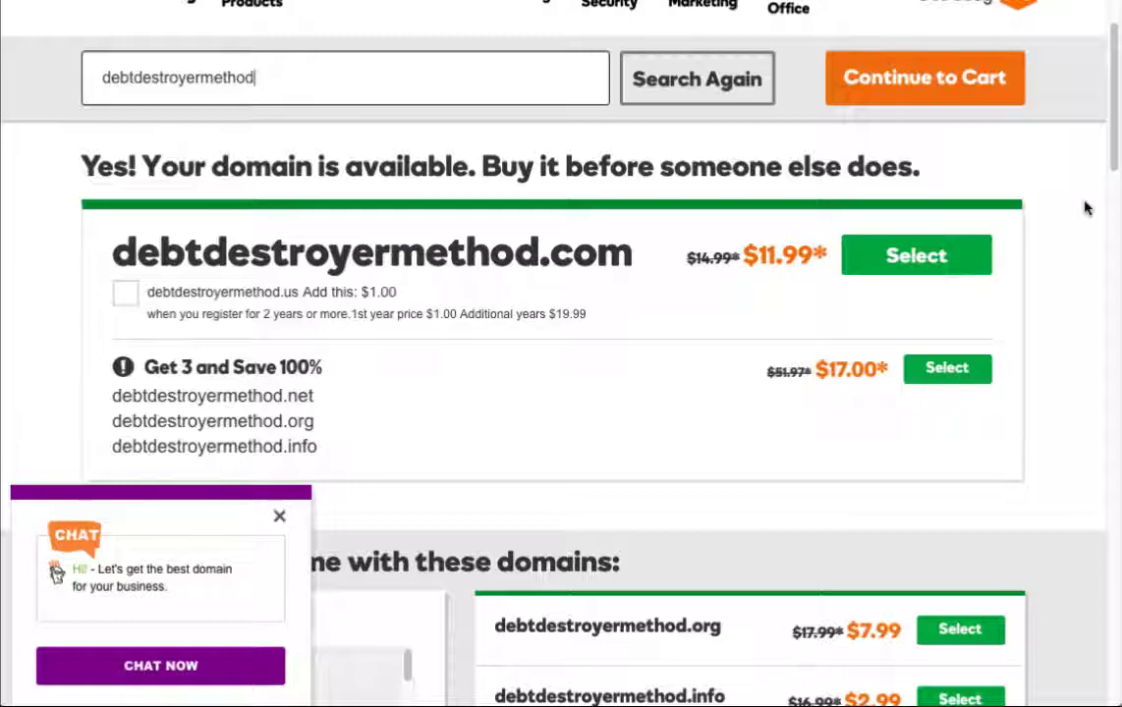
Change the searched name to debtdestroyercourse and check its domain availability.
key("BackSpace")
key("BackSpace")
key("BackSpace")
key("BackSpace")
key("BackSpace")
key("BackSpace")
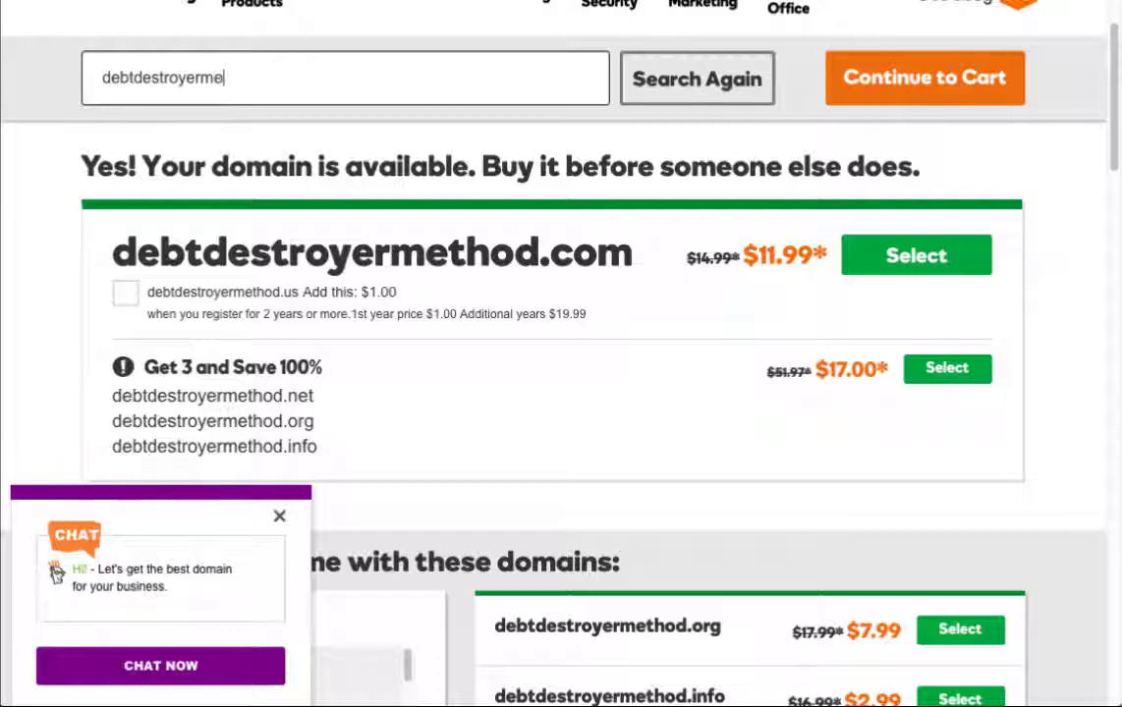
type("course")
key("Return")
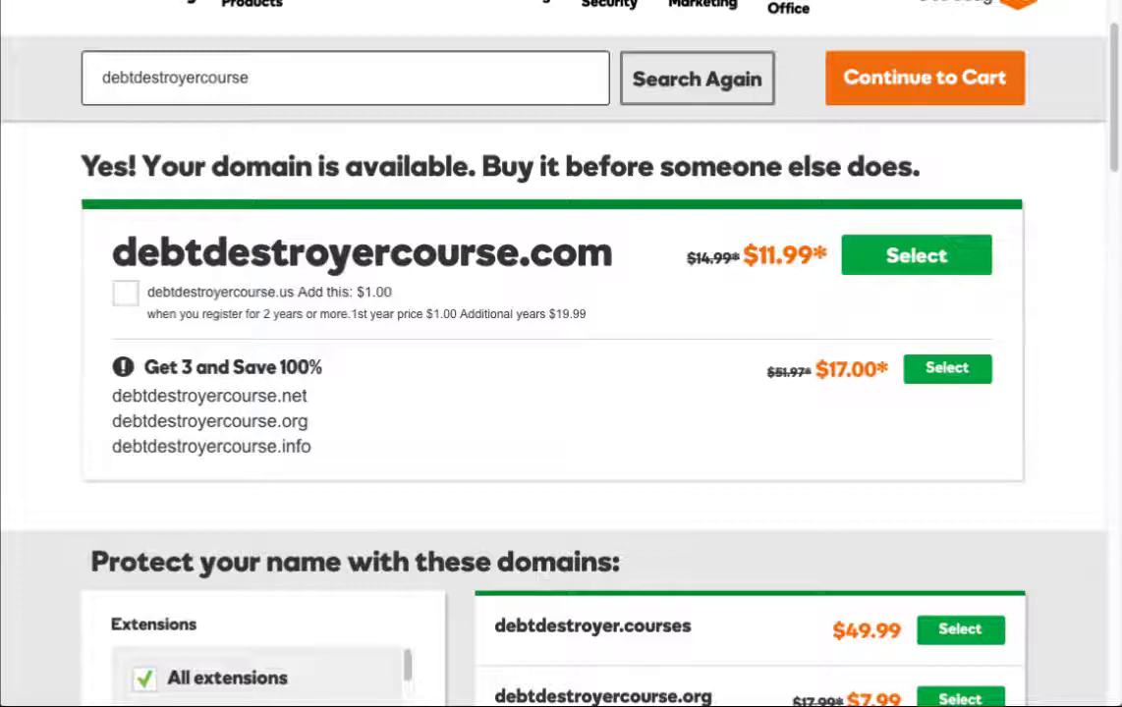
Shorten the searched name back to debtdestroyer and run the domain search again.
left_click(352, 77)
key("BackSpace")
key("BackSpace")
key("BackSpace")
key("BackSpace")
key("BackSpace")
key("BackSpace")
key("BackSpace")
type("r")
key("Return")
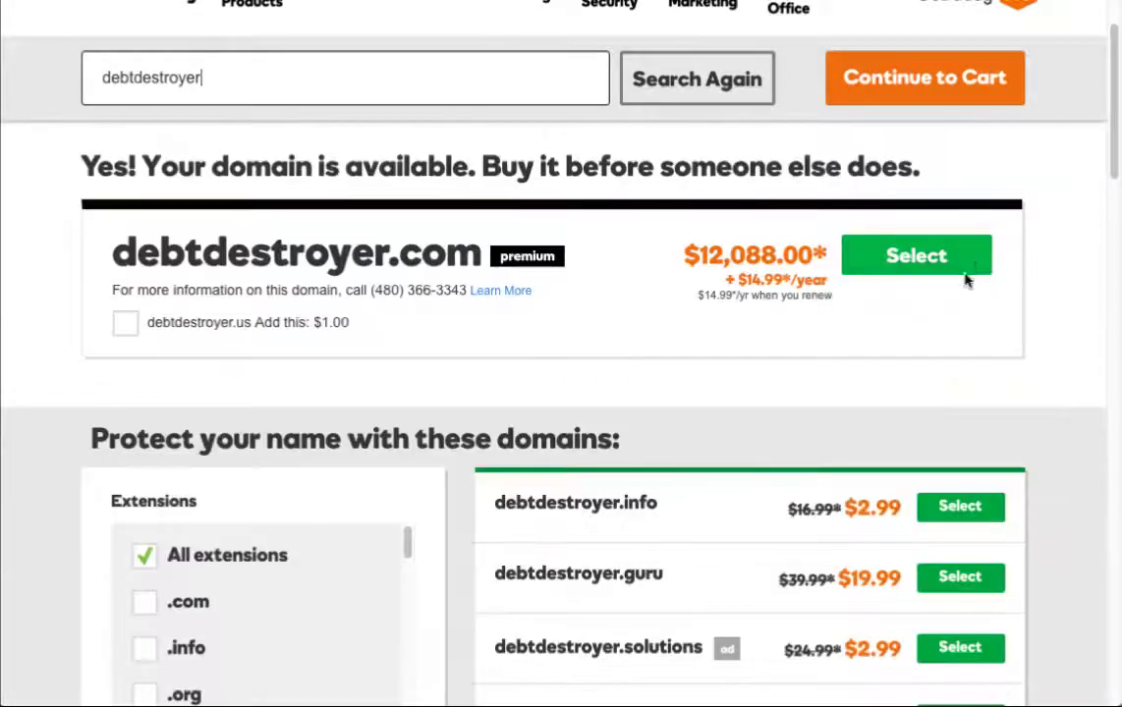
Choose debtdestroyer.us from the alternative domains and continue to the cart.
scroll(1061, 353, "down", 6)
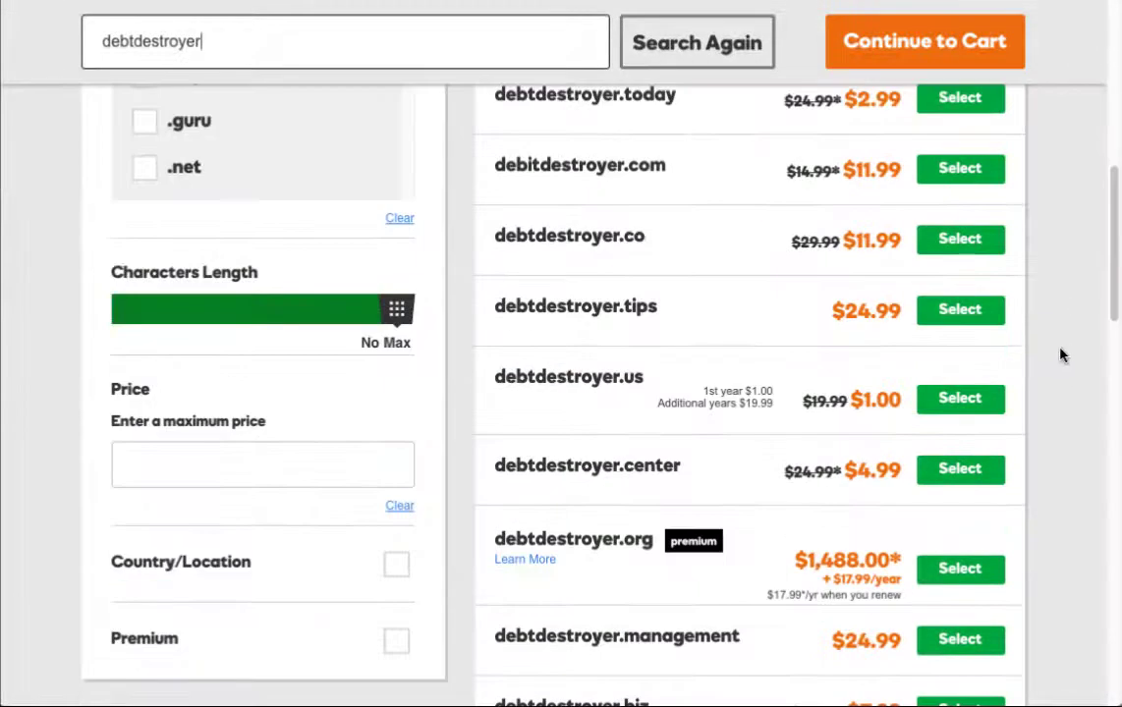
left_click(944, 403)
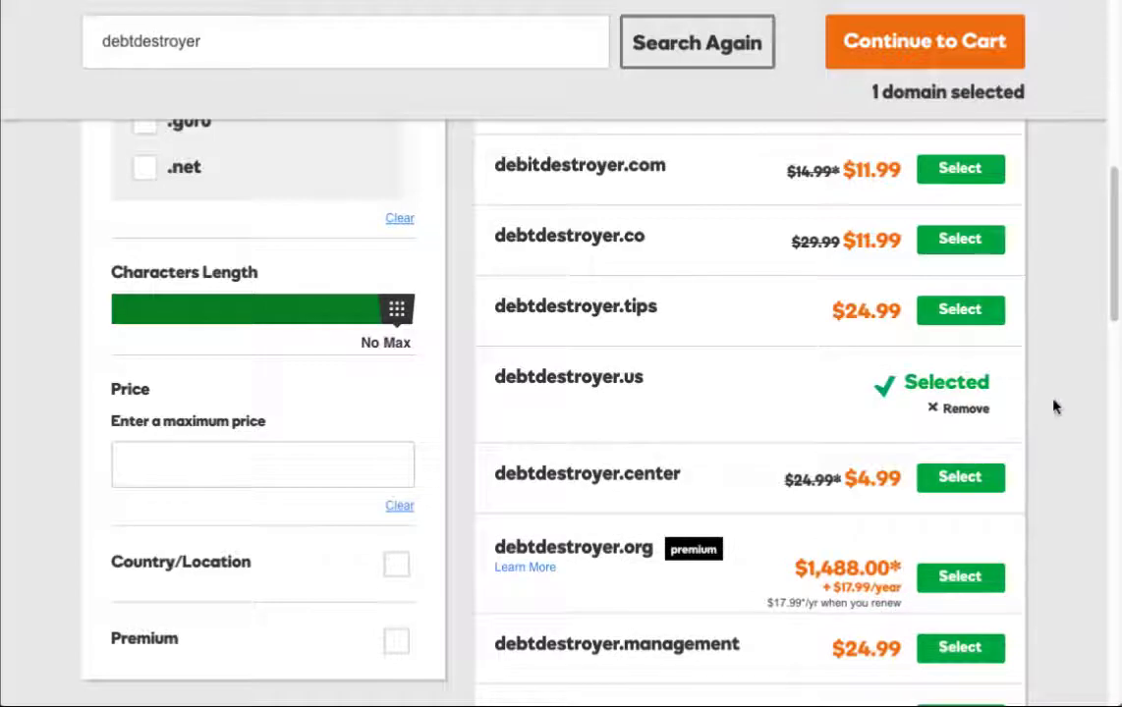
scroll(1054, 406, "up", 6)
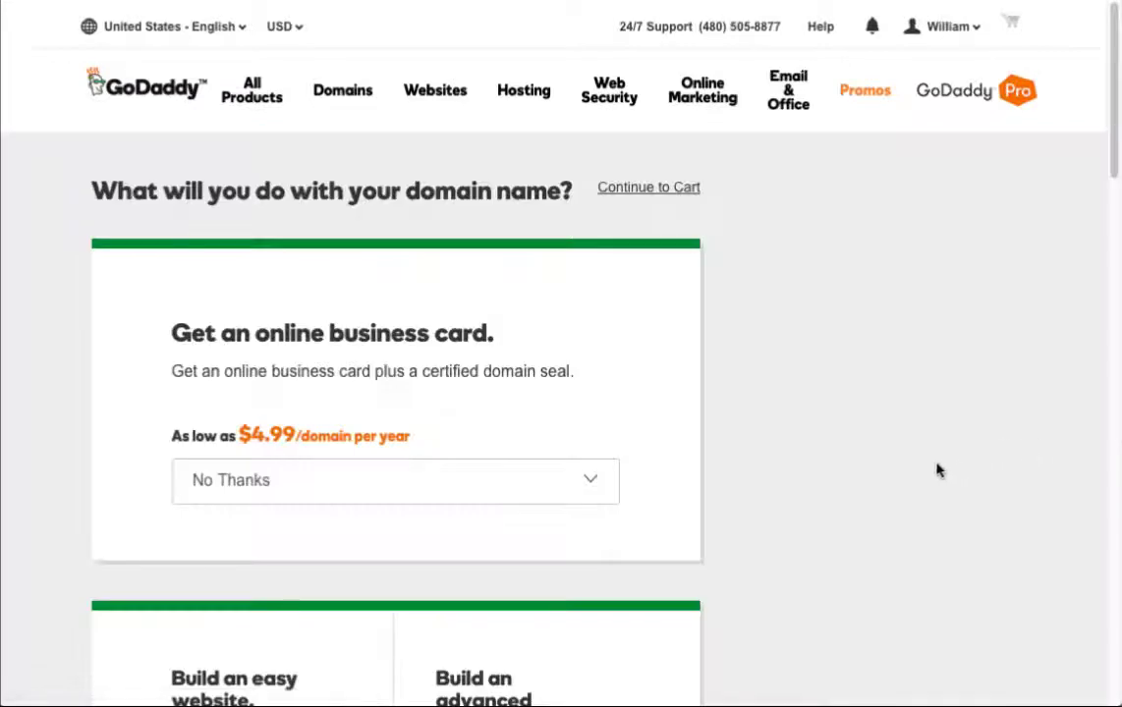
Leave the business card, website and email add-ons at No Thanks and continue past the free email offer to the cart.
left_click_drag(1117, 129, 1112, 182)
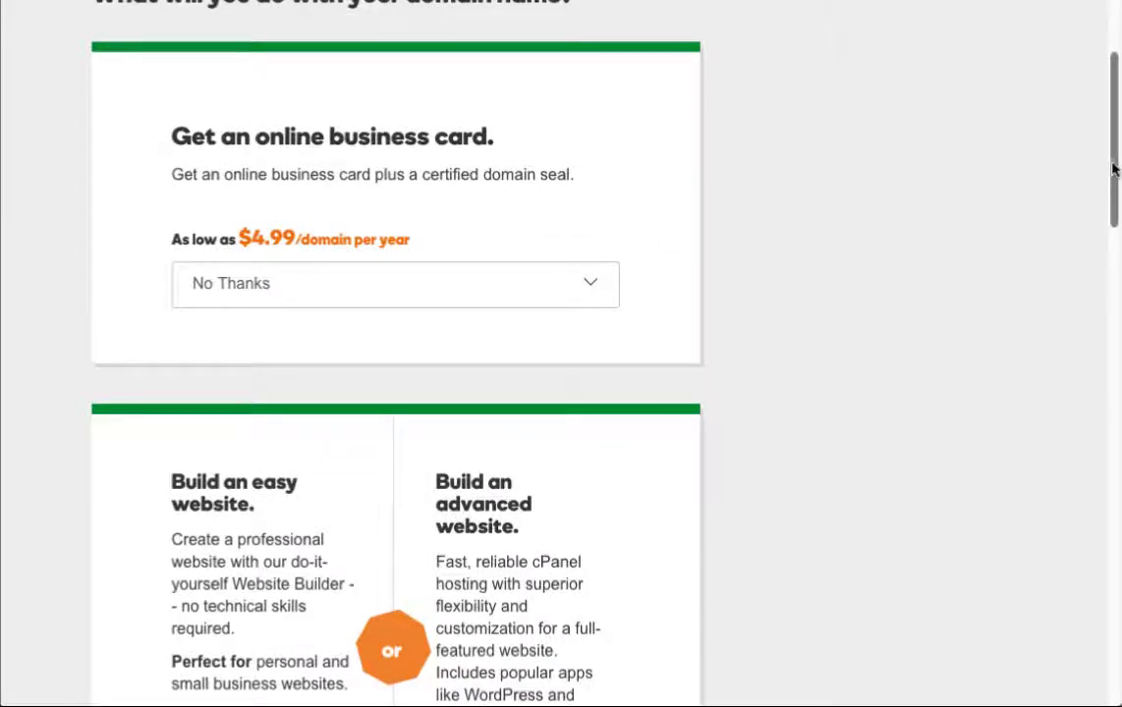
left_click_drag(1114, 170, 1105, 301)
scroll(663, 225, "up", 1)
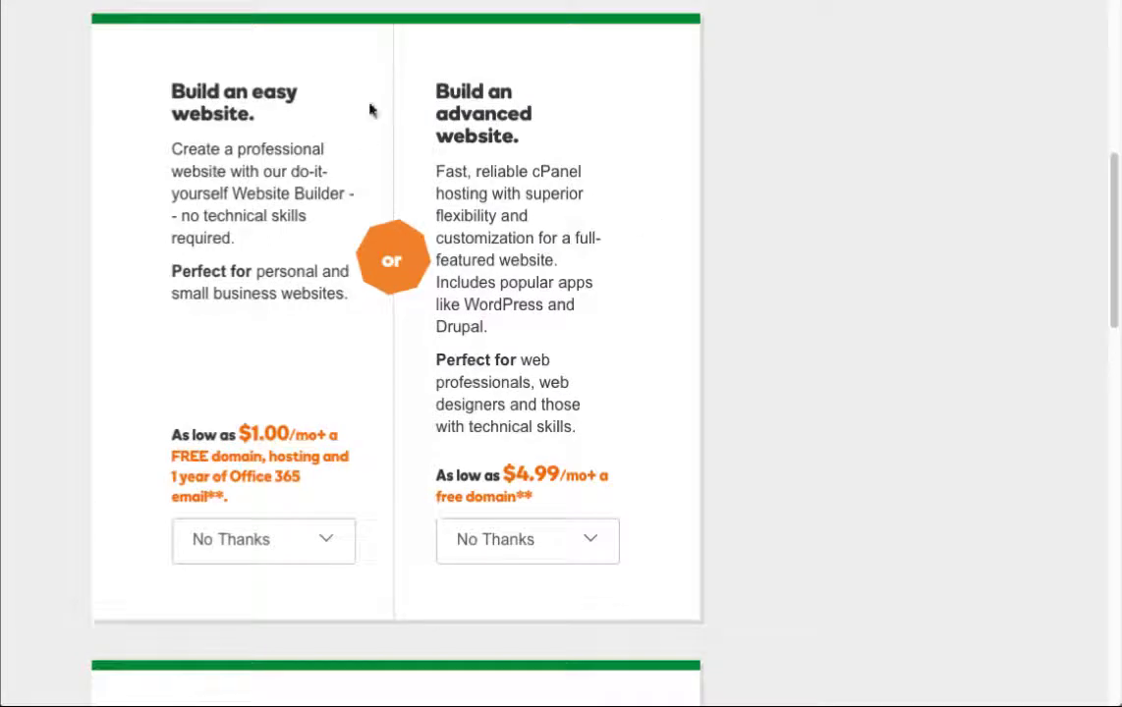
left_click_drag(1113, 174, 1102, 338)
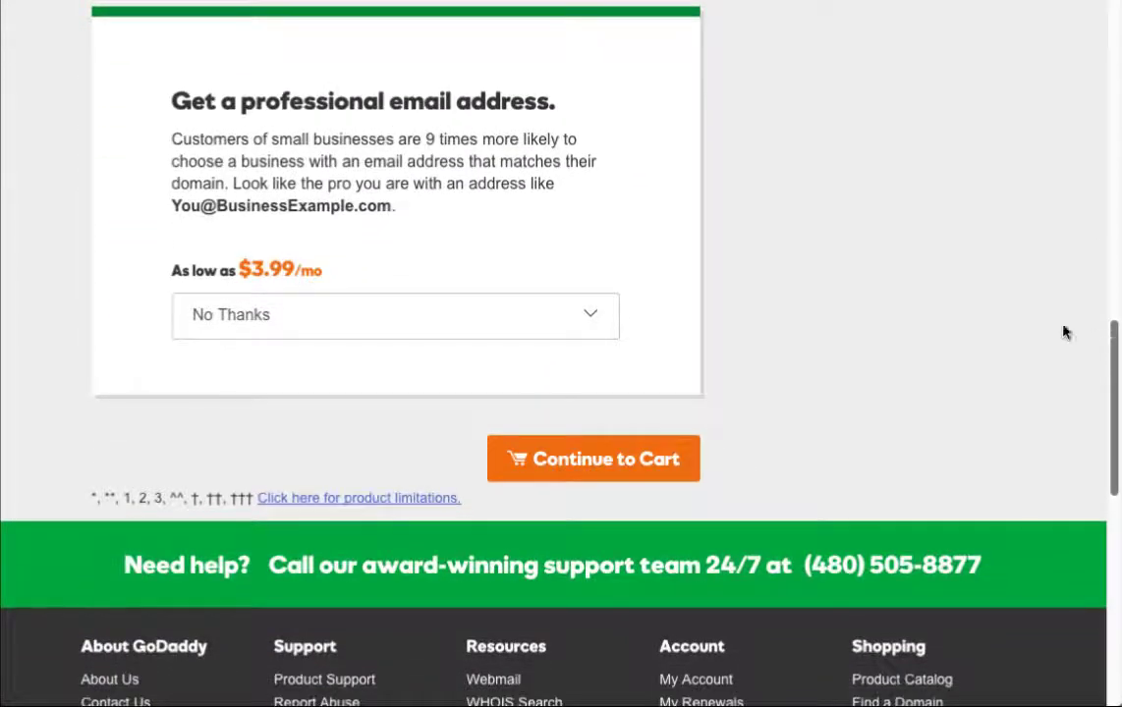
left_click(637, 464)
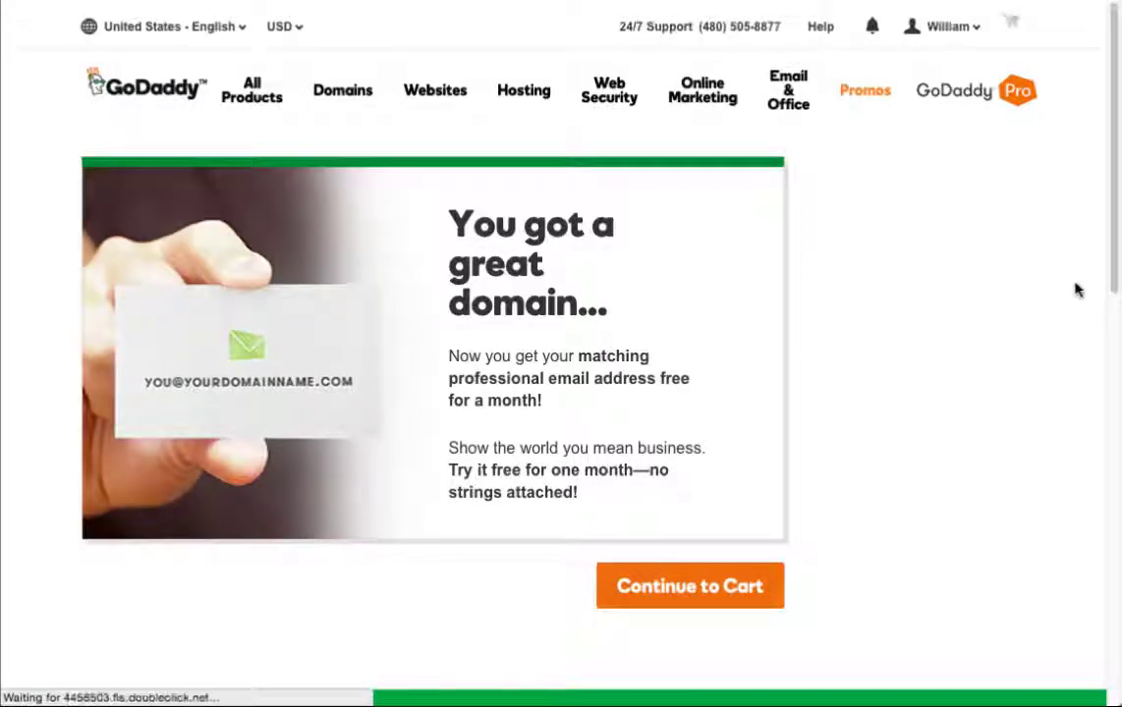
left_click(669, 586)
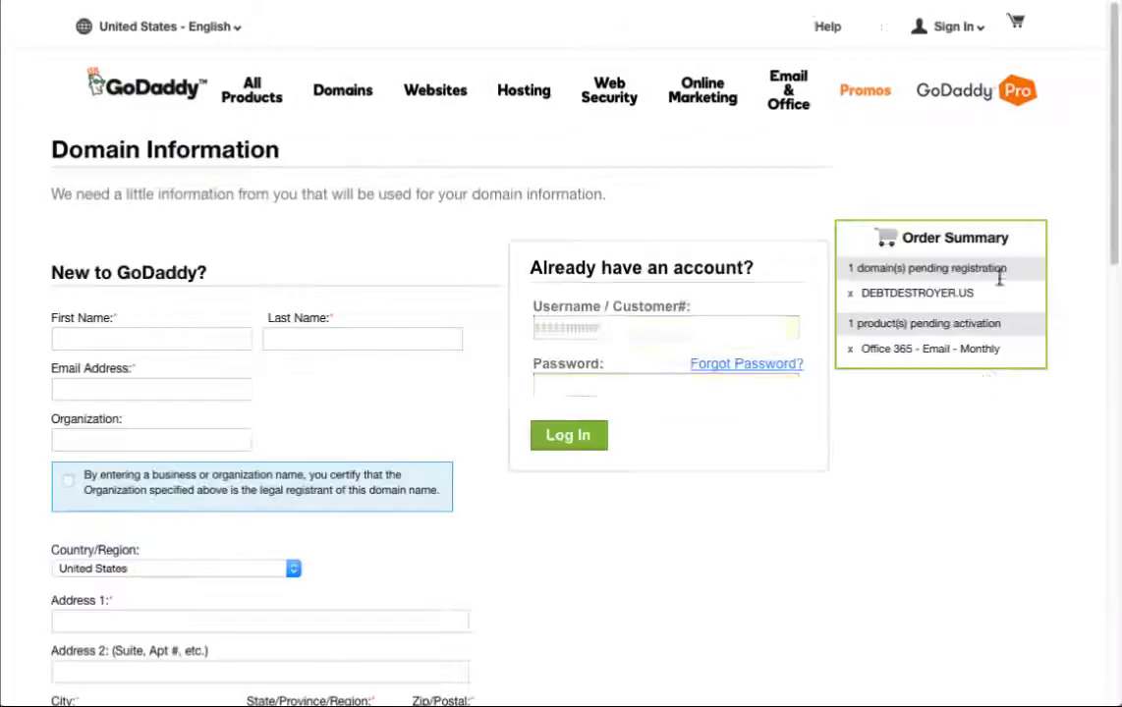
Fill in the new-customer domain information with the registrant's name, email, postal address and phone number, and submit the form.
left_click(132, 338)
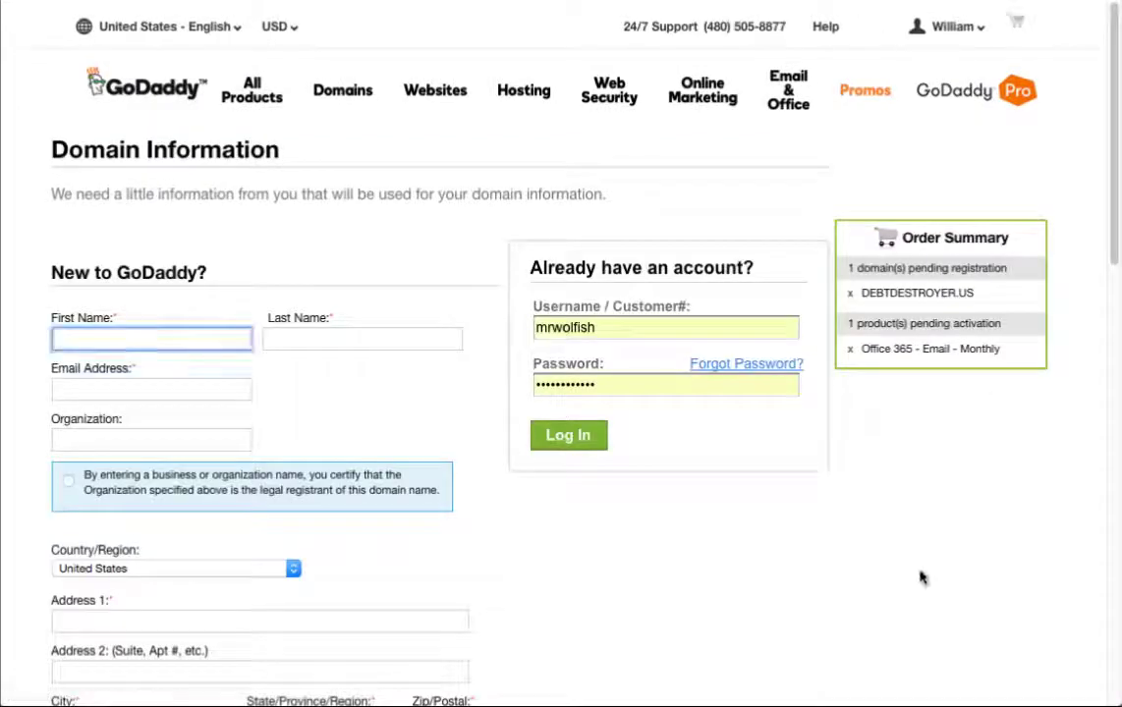
scroll(1115, 177, "down", 5)
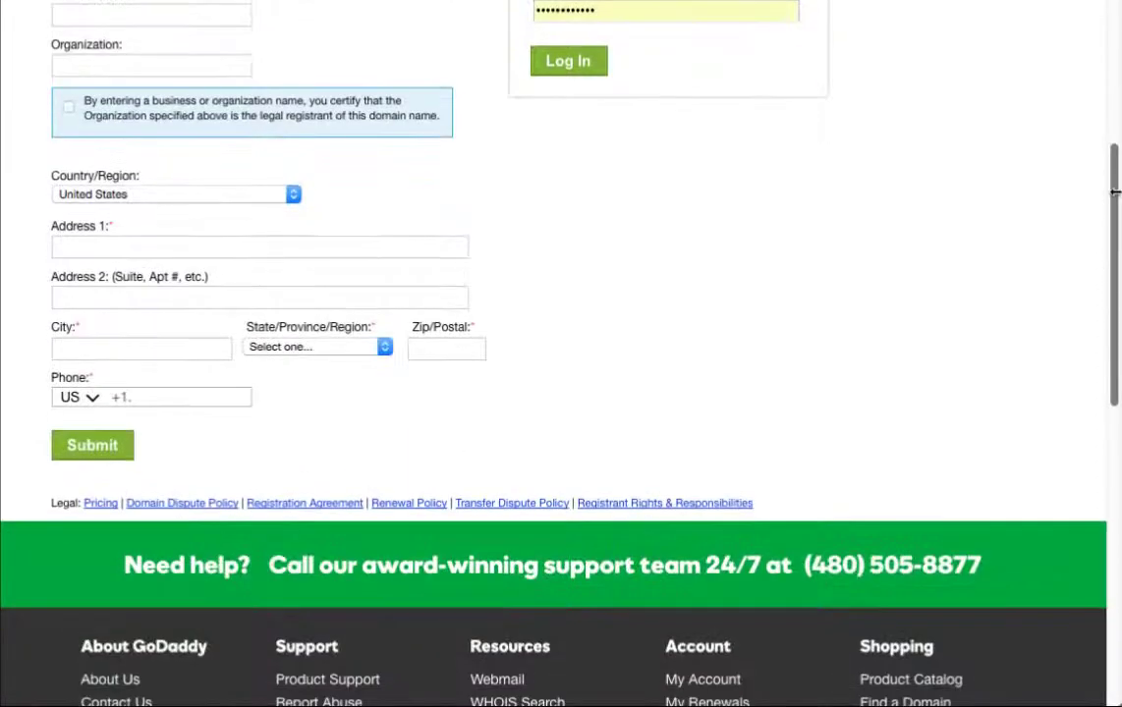
scroll(1115, 192, "up", 5)
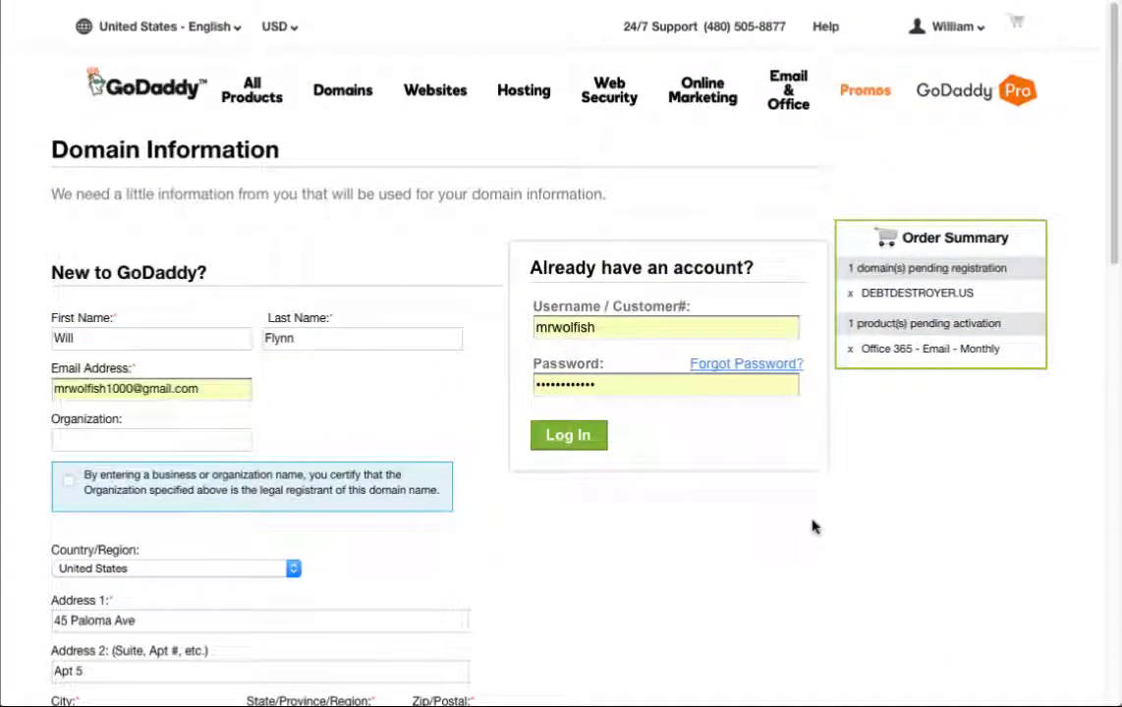
scroll(812, 528, "down", 5)
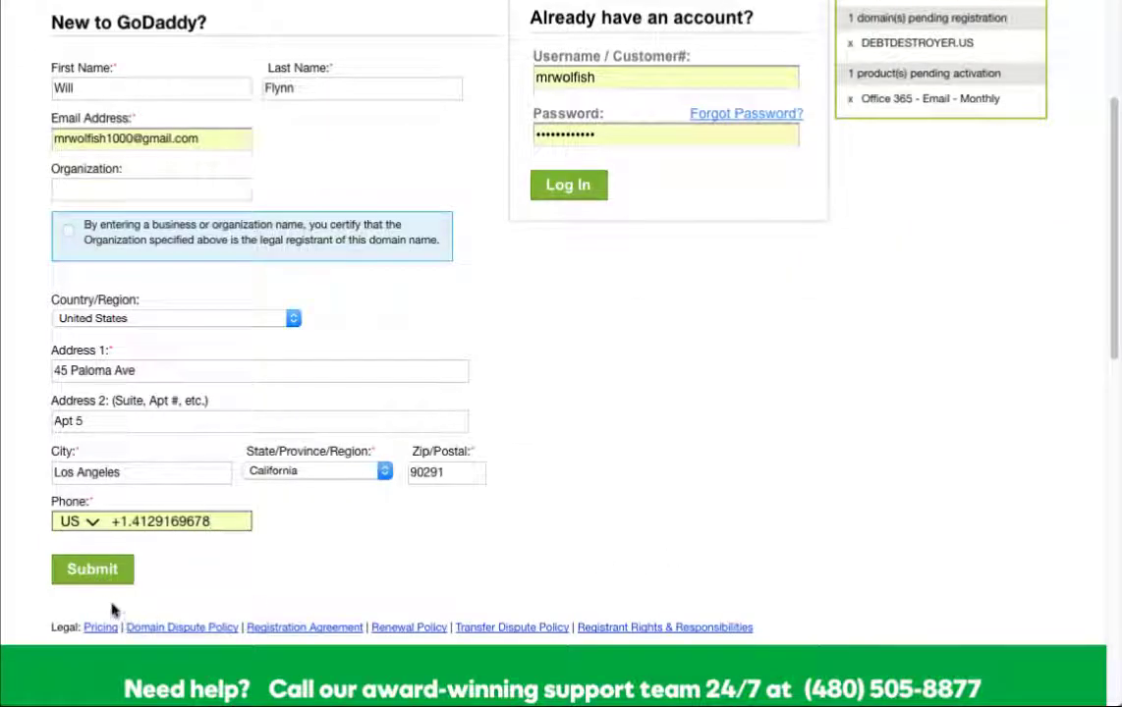
left_click(79, 571)
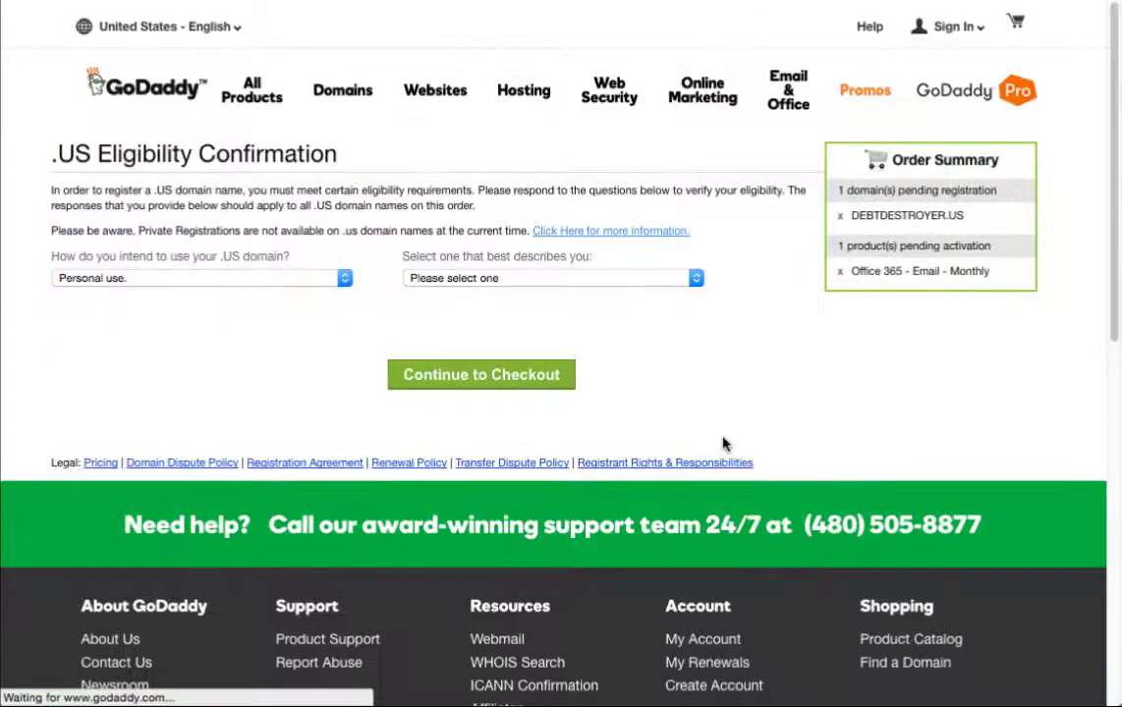
Confirm .US eligibility as Business use for profit and I am a citizen of the US, and continue to checkout.
left_click(116, 278)
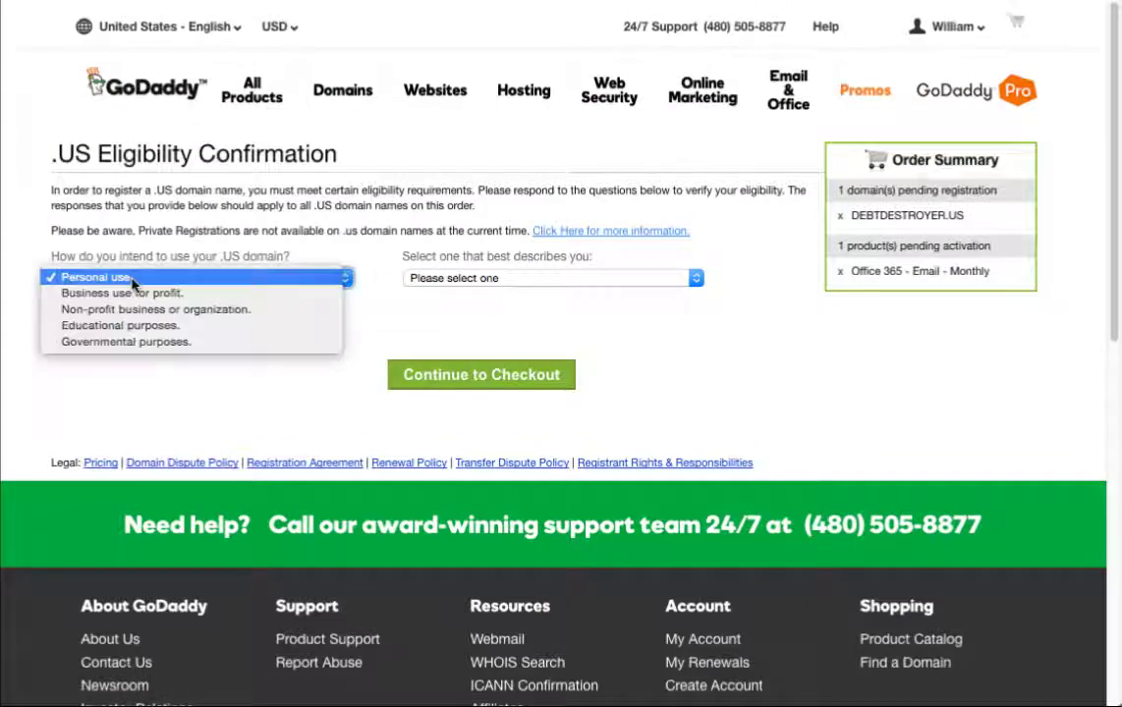
left_click(268, 295)
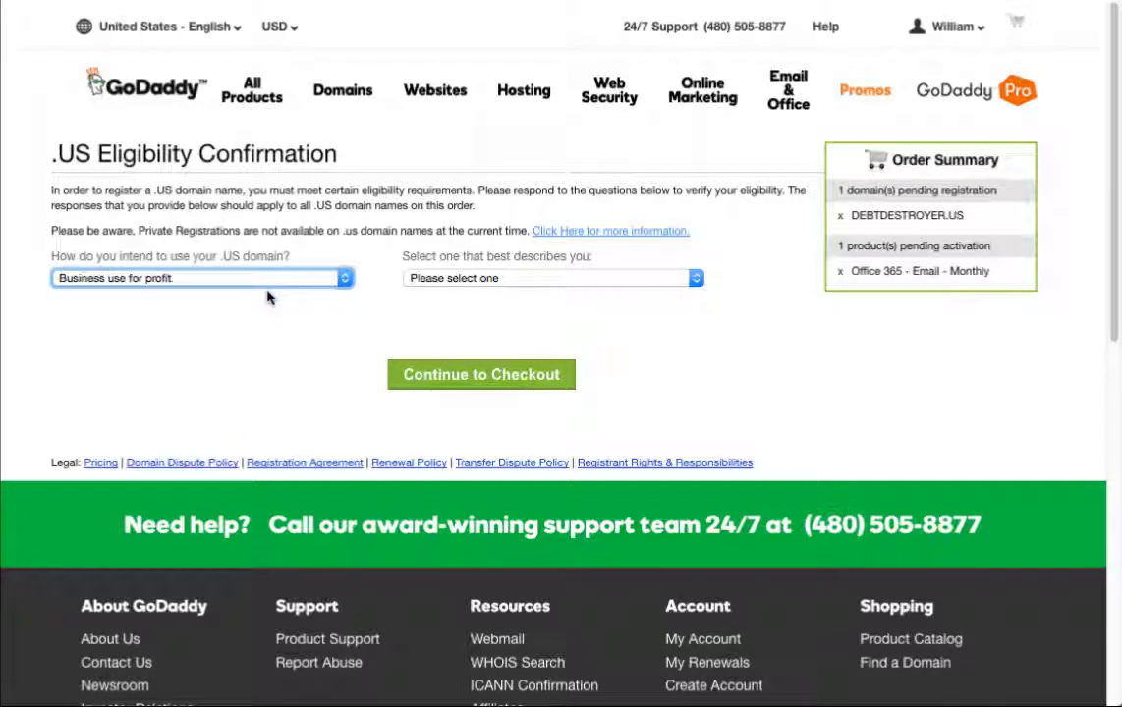
left_click(546, 279)
left_click(637, 293)
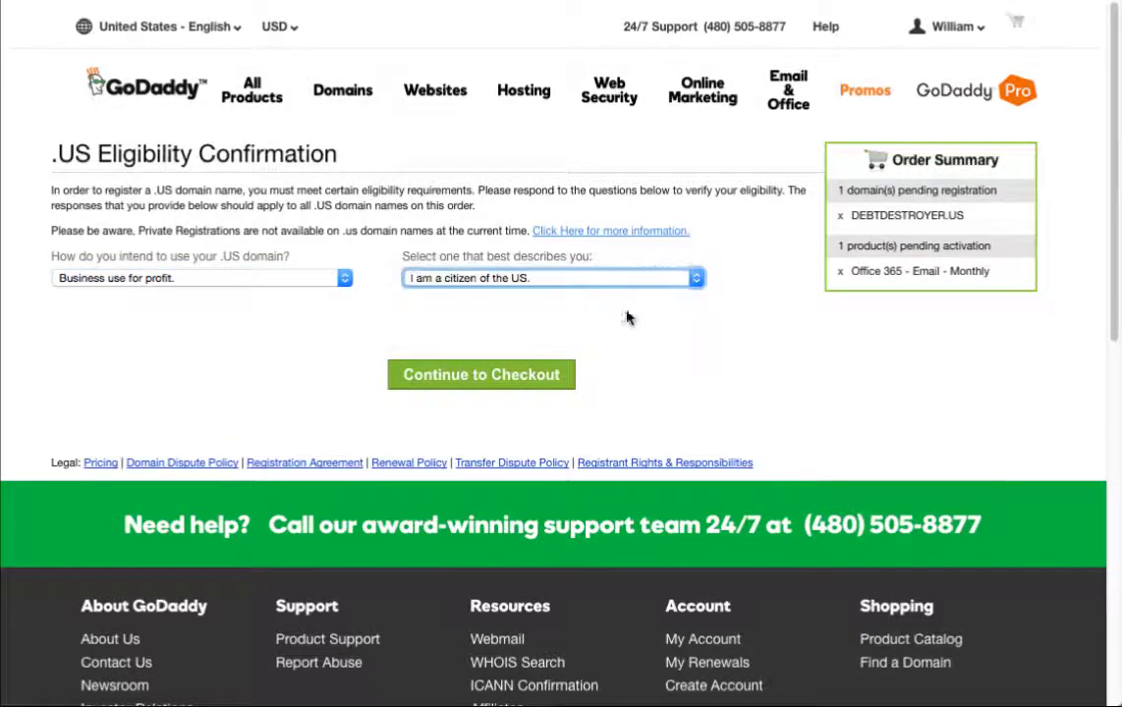
left_click(540, 390)
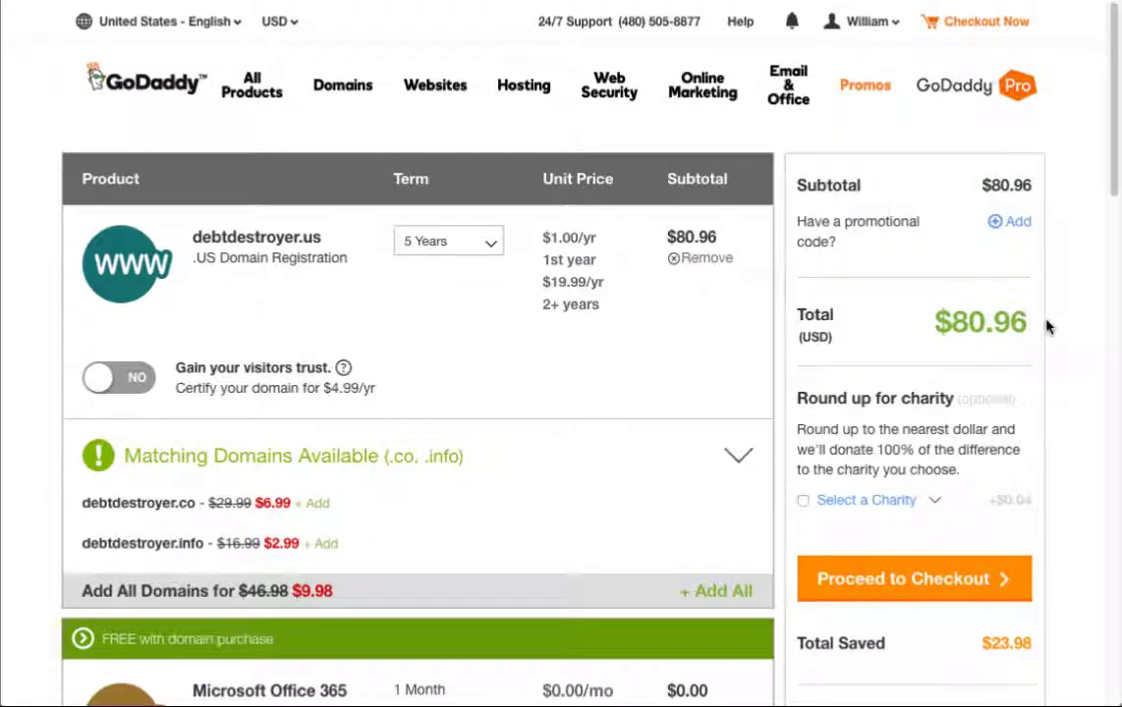
Reduce the debtdestroyer.us registration term to 1 Year, review the cart's items and proceed to checkout.
left_click(417, 245)
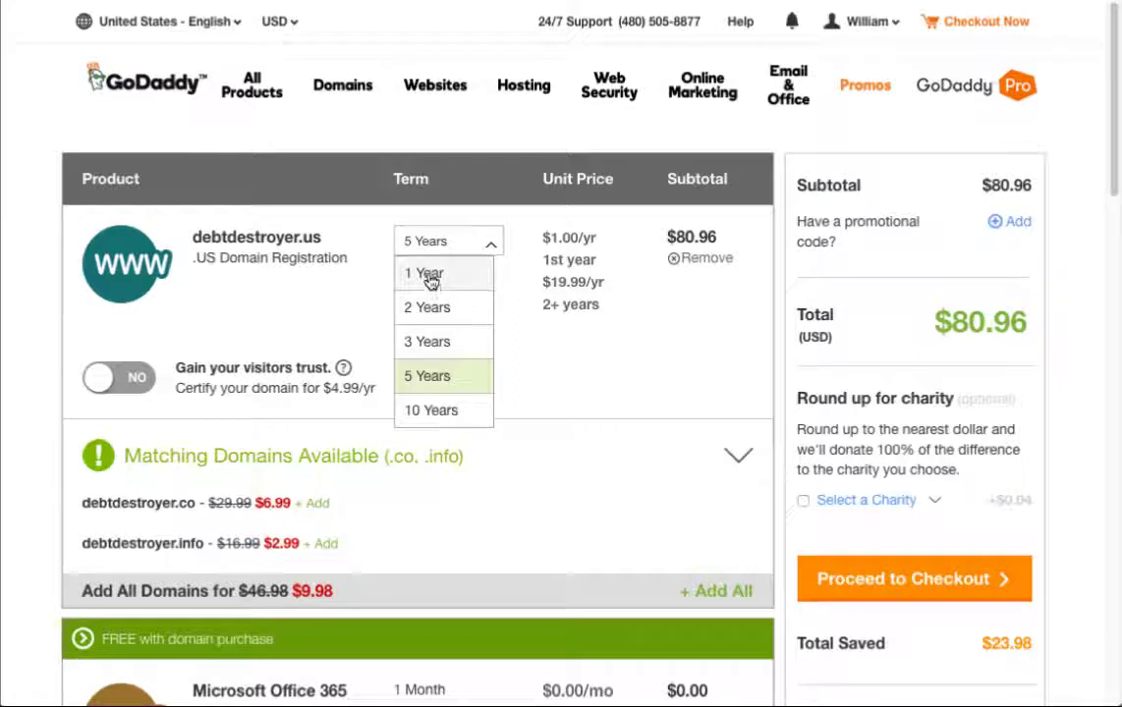
left_click(429, 282)
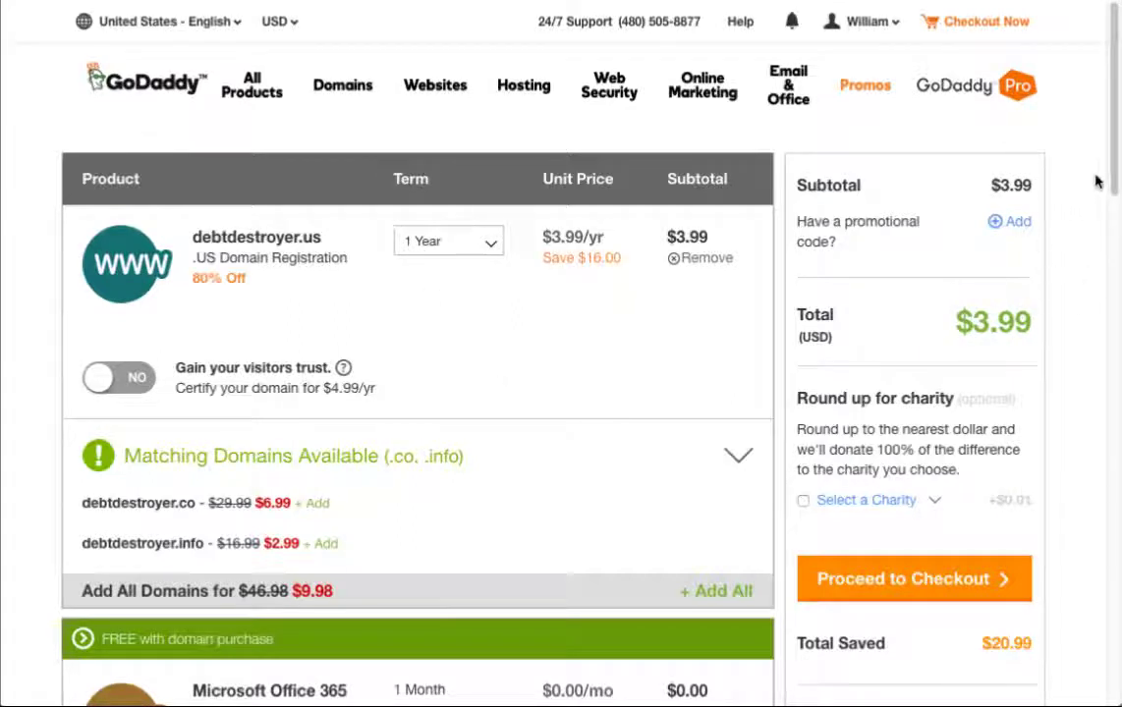
scroll(1114, 179, "down", 1)
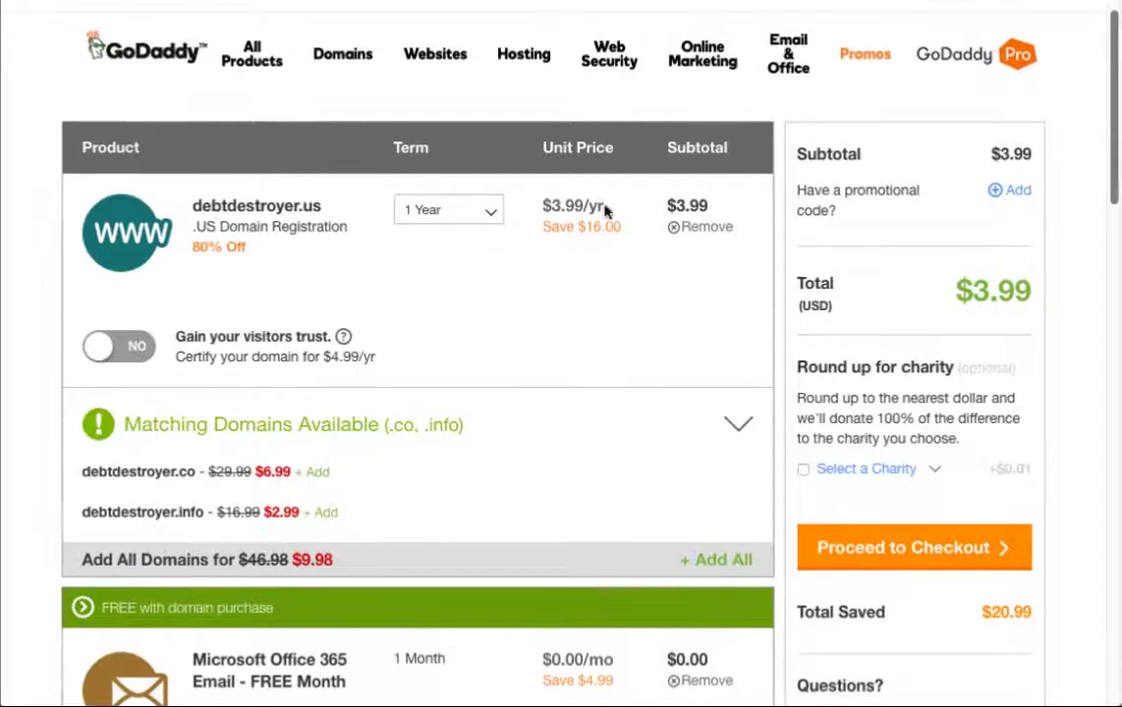
left_click_drag(1110, 188, 1085, 352)
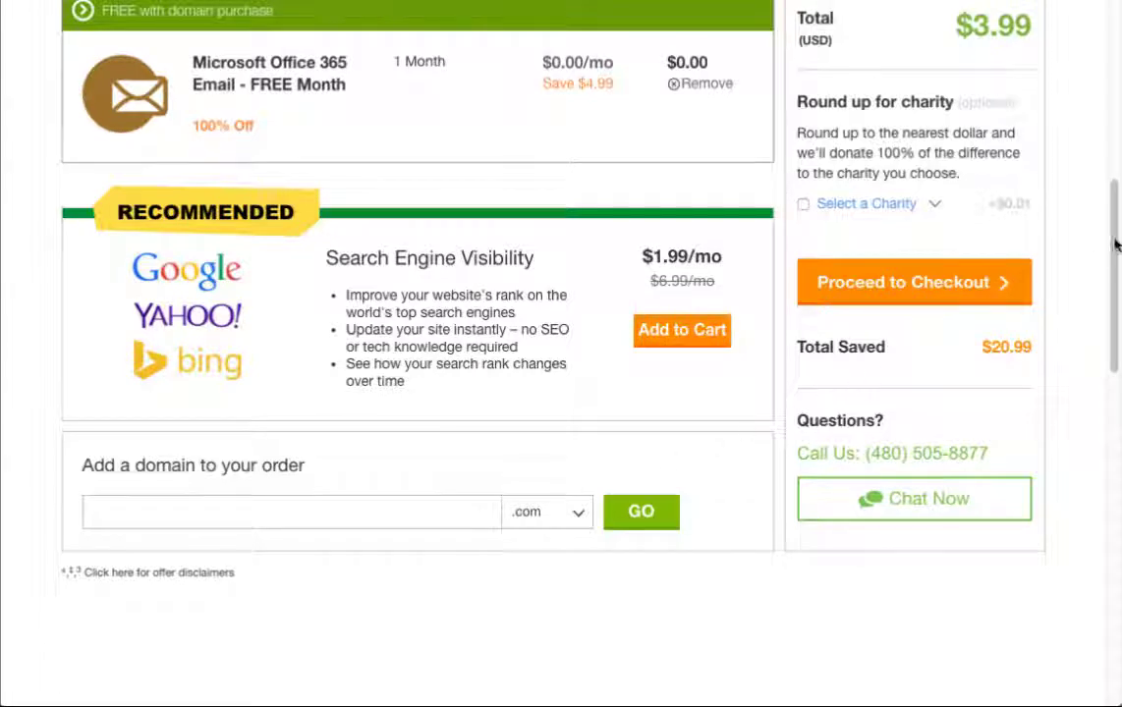
left_click_drag(1117, 243, 1117, 93)
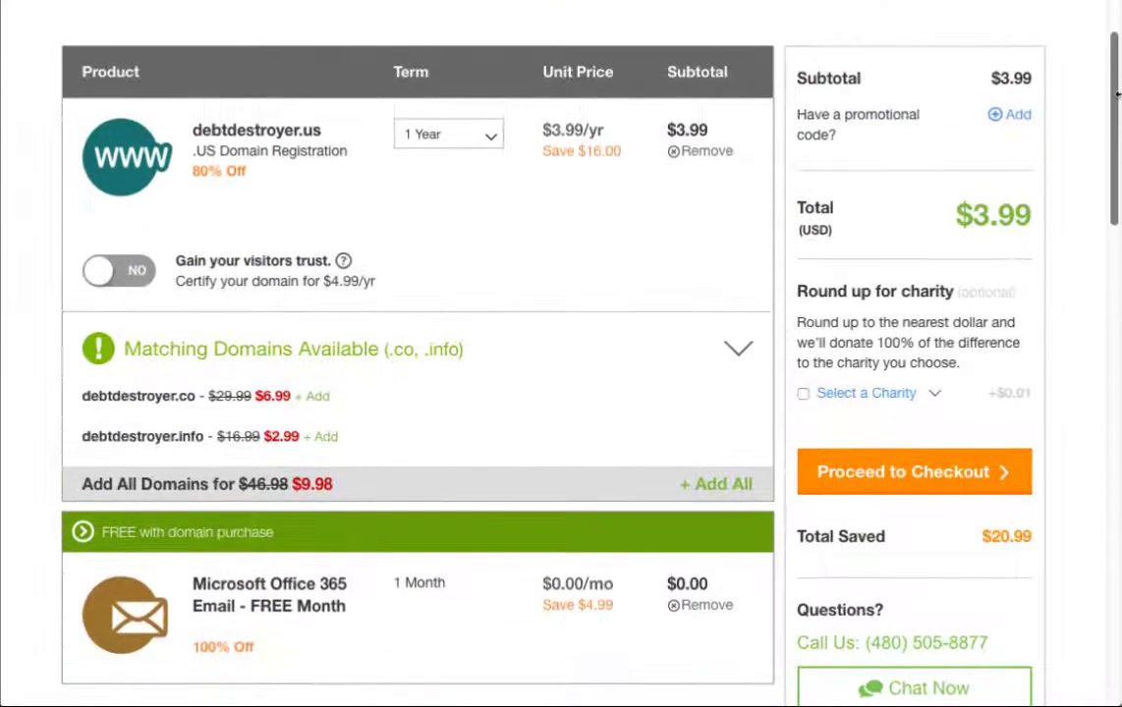
left_click(931, 474)
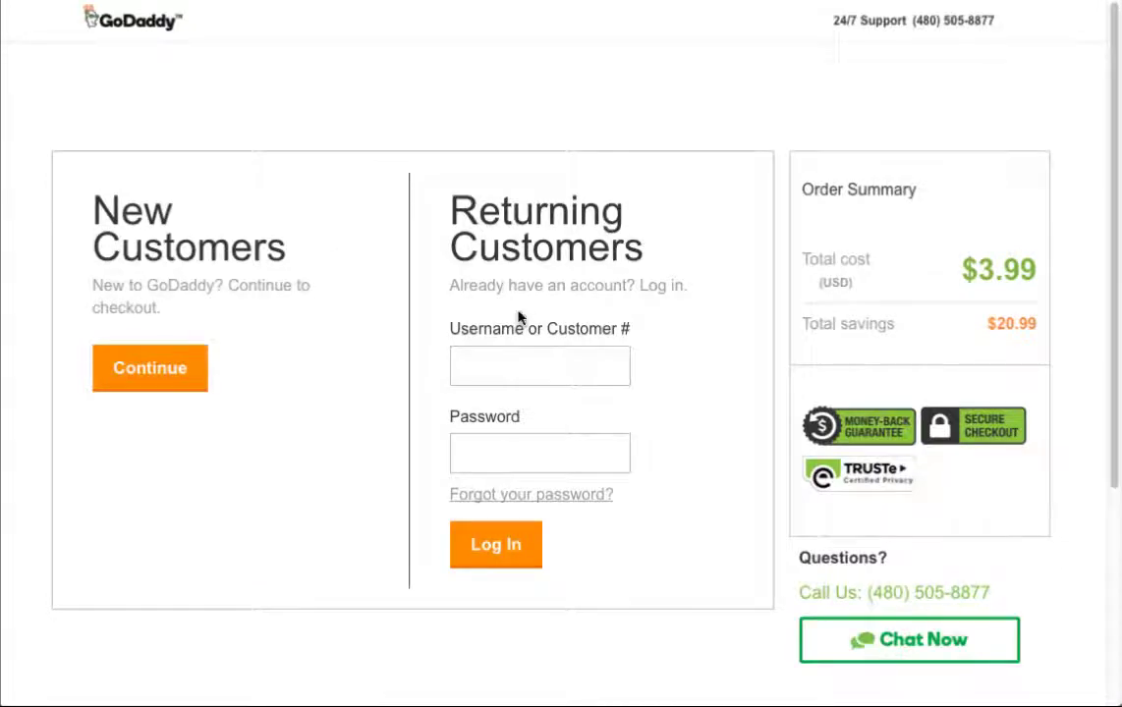
Log in as a returning customer with the saved username and password, and place the order using the preferred payment method.
left_click(512, 362)
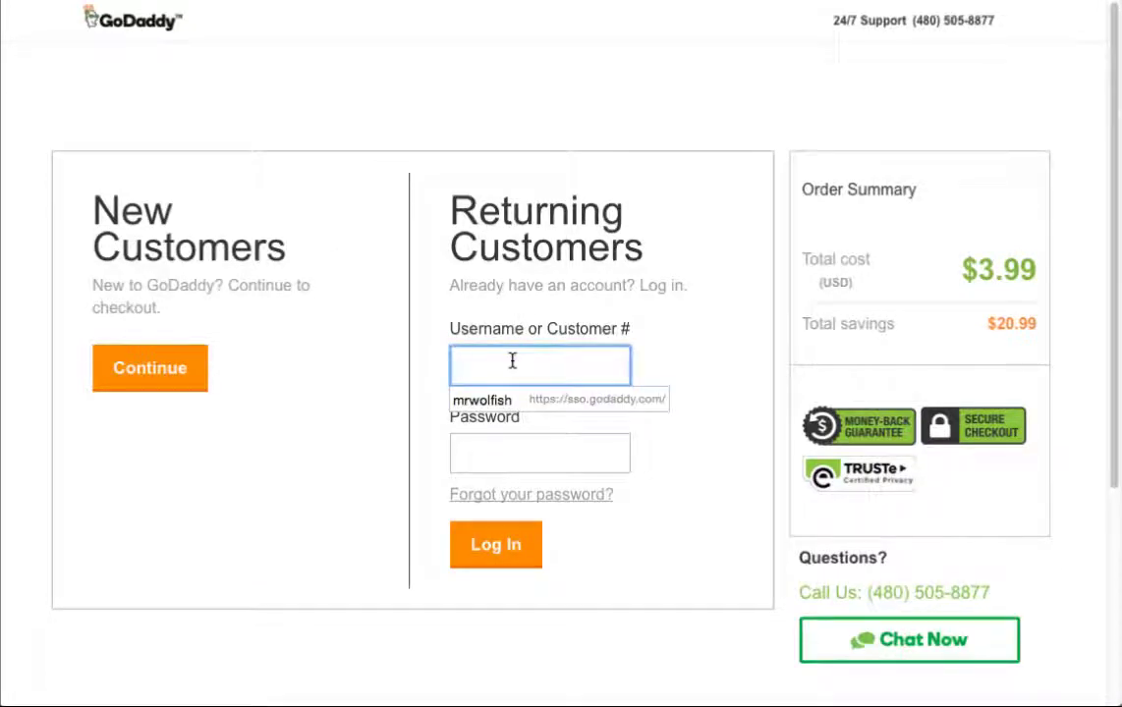
left_click(481, 400)
left_click(481, 548)
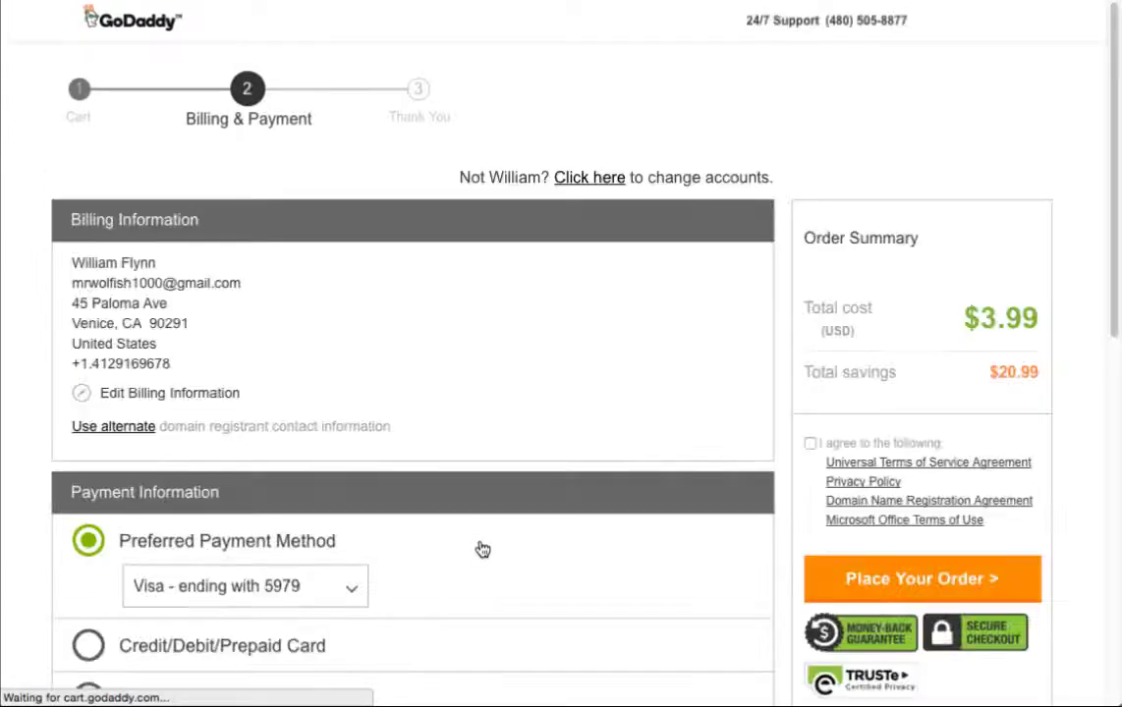
scroll(780, 591, "down", 1)
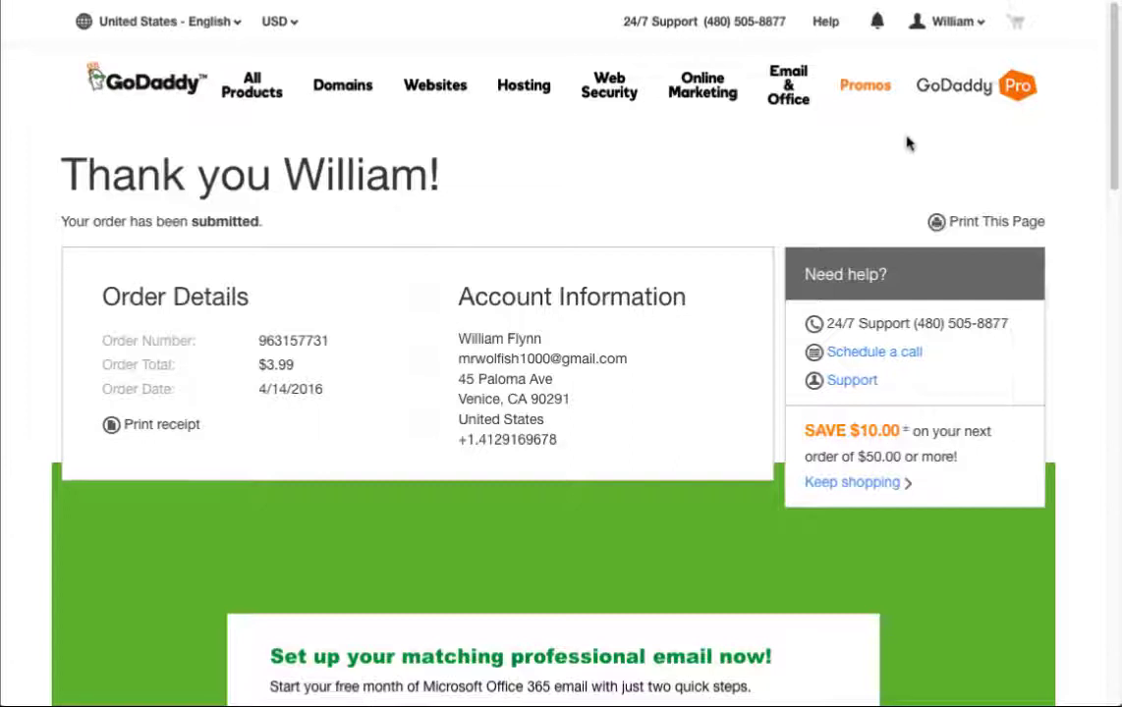
Go to the account's domain management and open the details of DEBTDESTROYER.US.
left_click(978, 27)
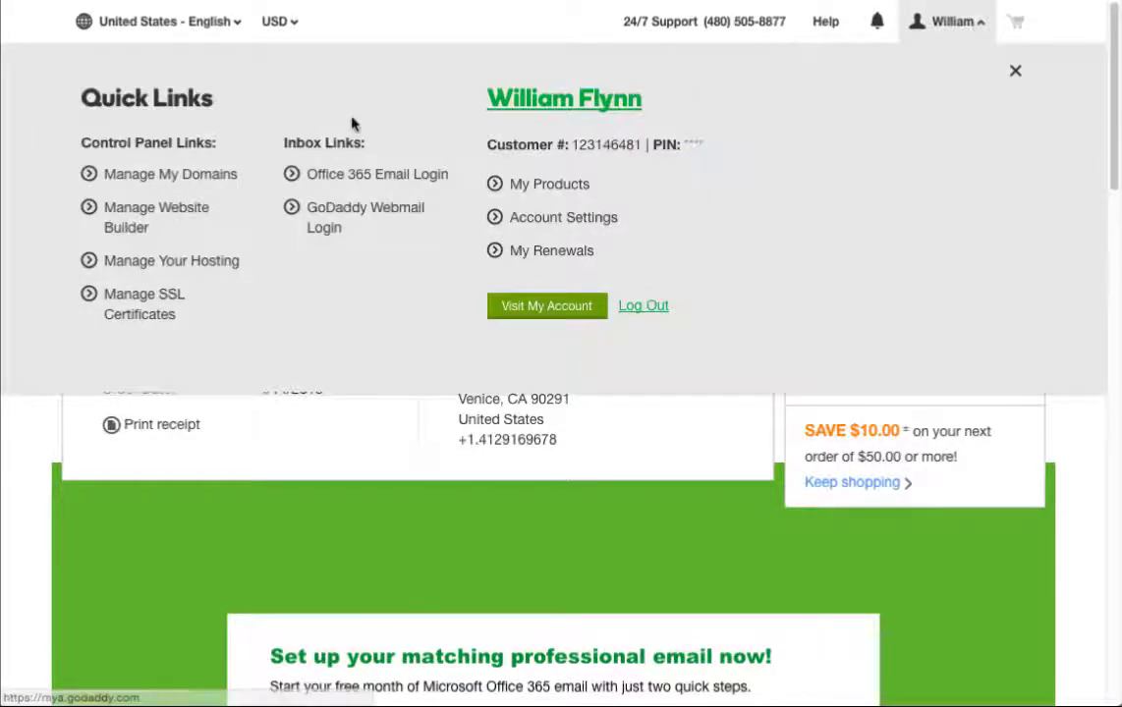
left_click(225, 180)
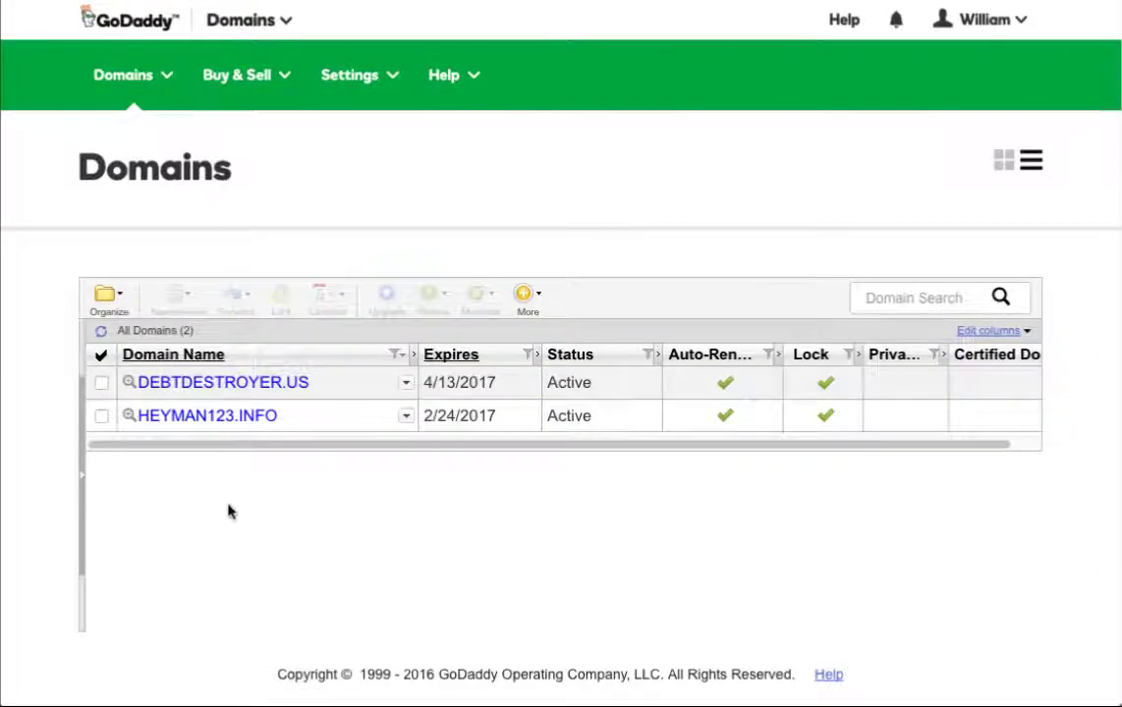
left_click(235, 391)
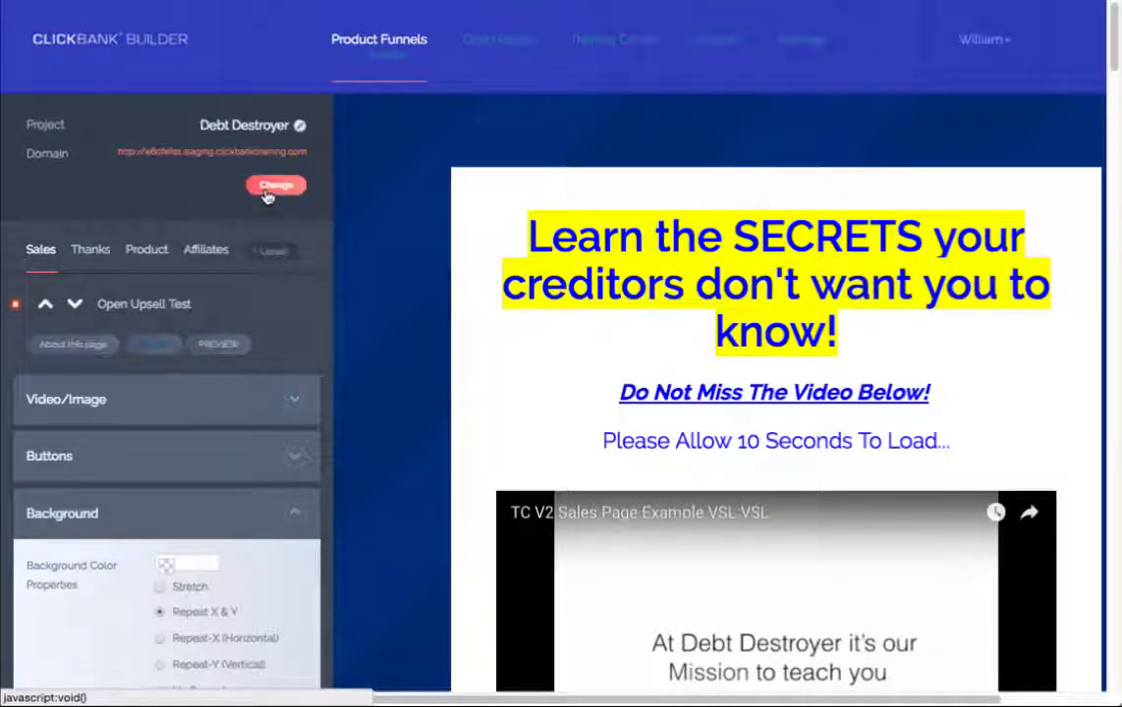
left_click(266, 192)
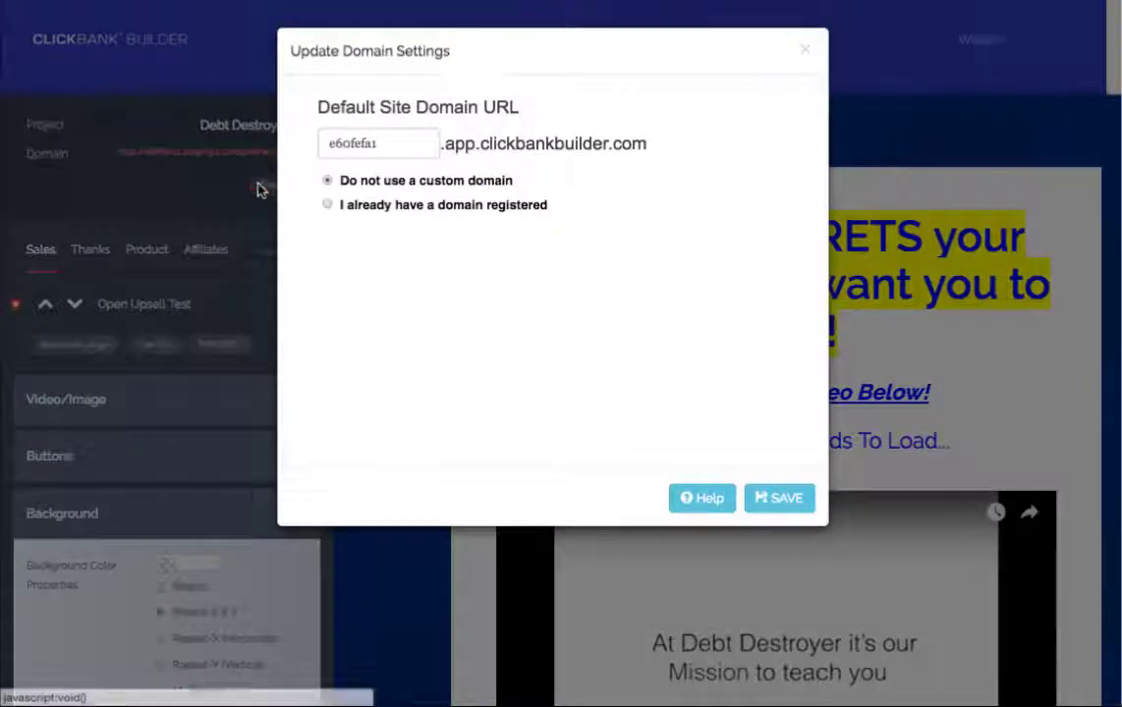
left_click(329, 205)
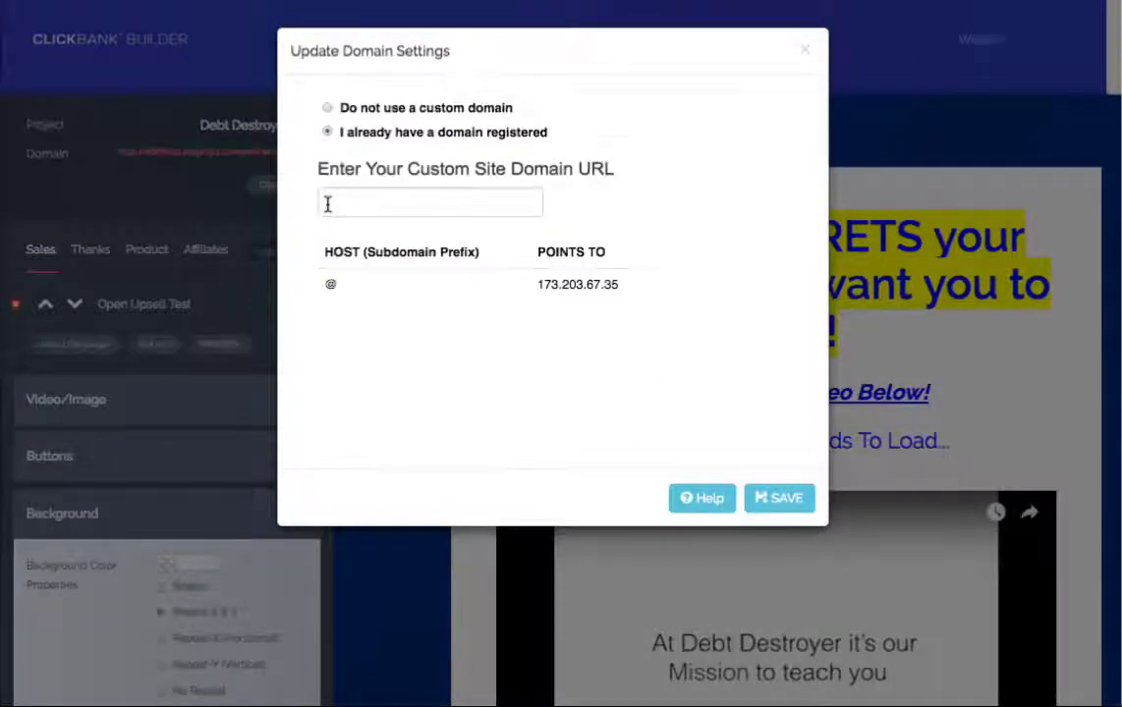
left_click(436, 203)
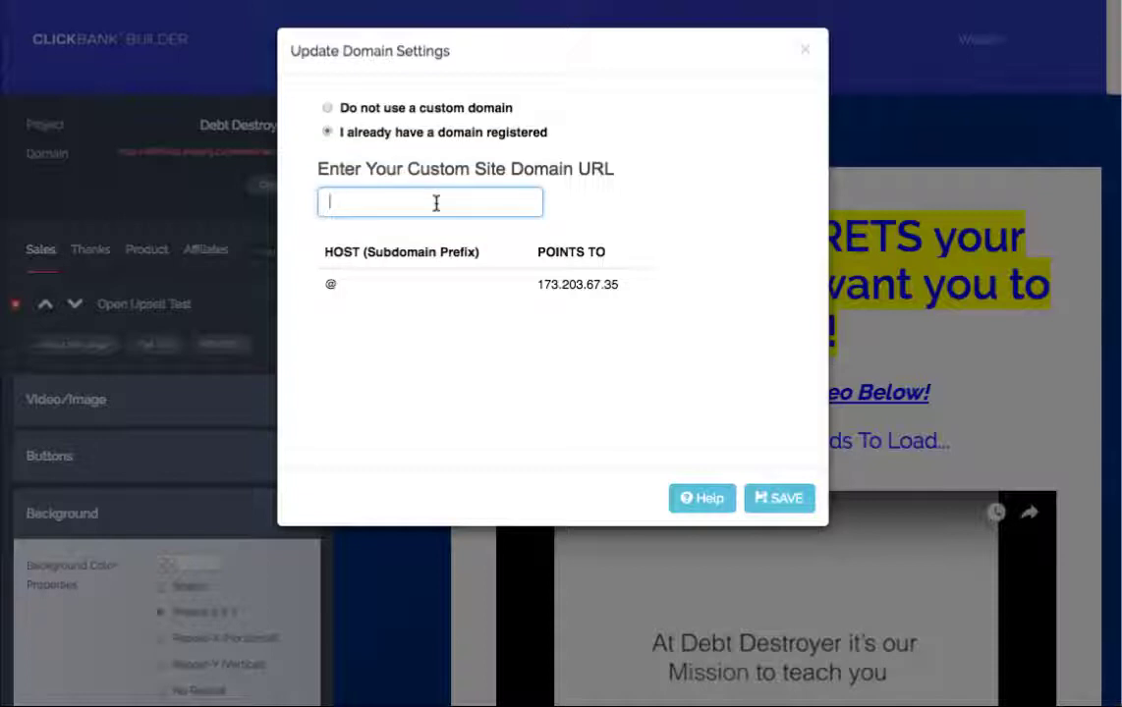
type("www.debtdest")
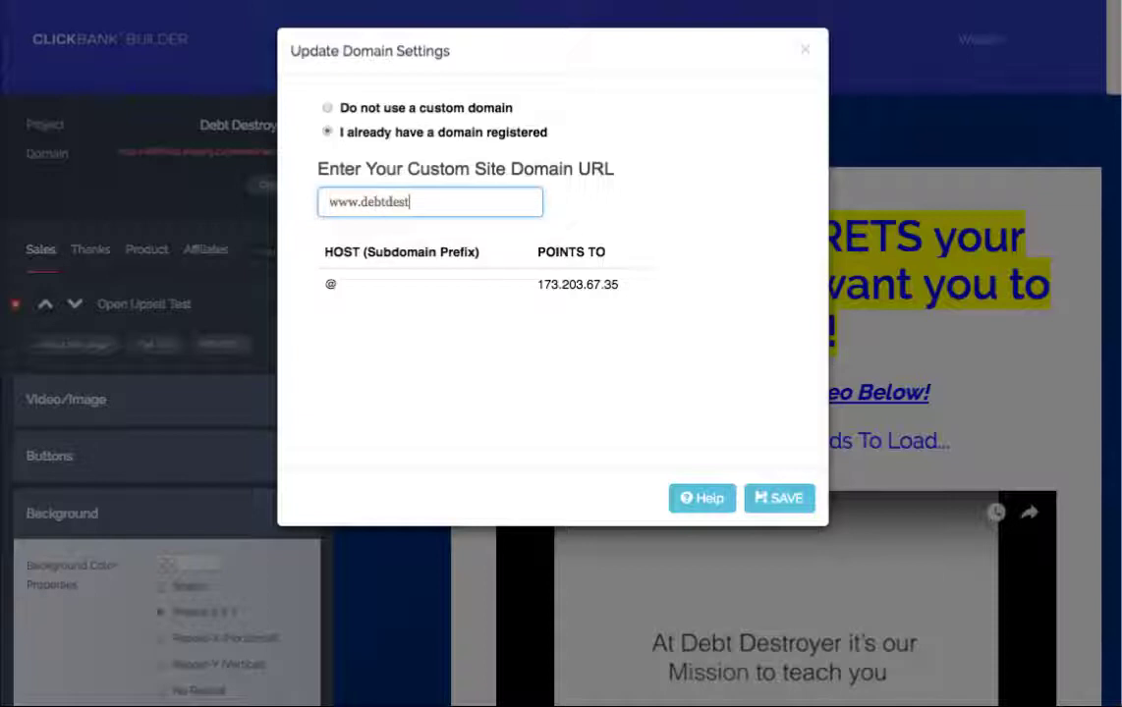
type(".us")
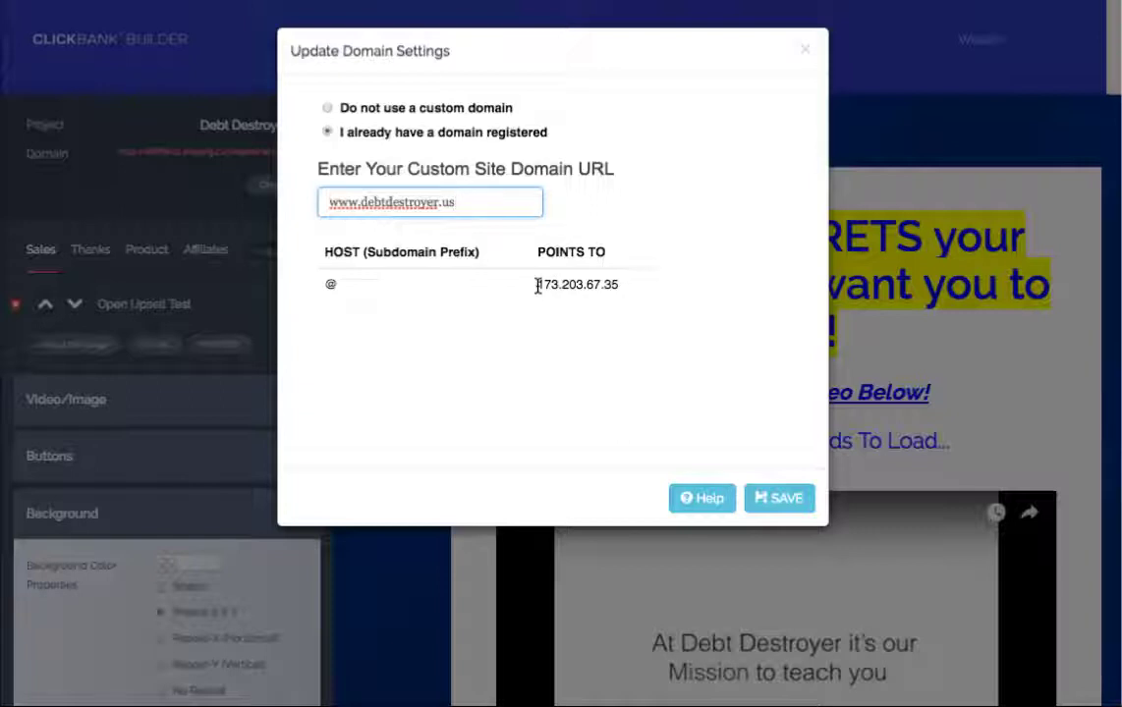
left_click_drag(537, 286, 610, 284)
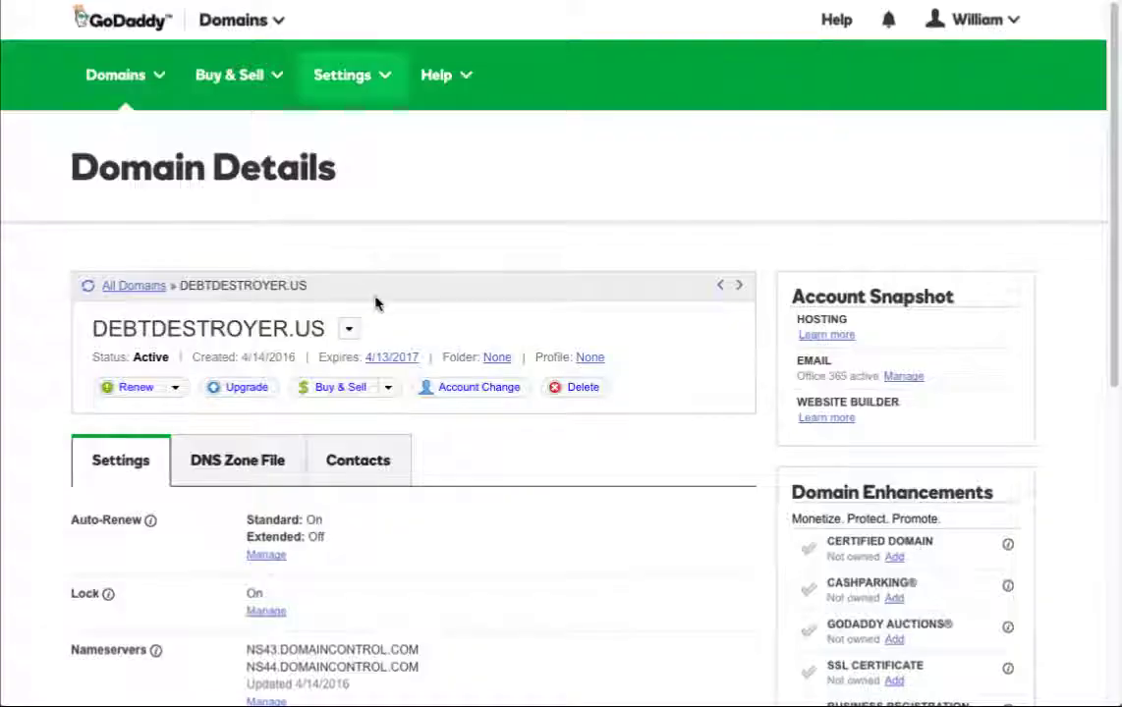
Switch back to GoDaddy and open the DNS zone file of DEBTDESTROYER.US at its A (Host) record.
scroll(413, 329, "down", 1)
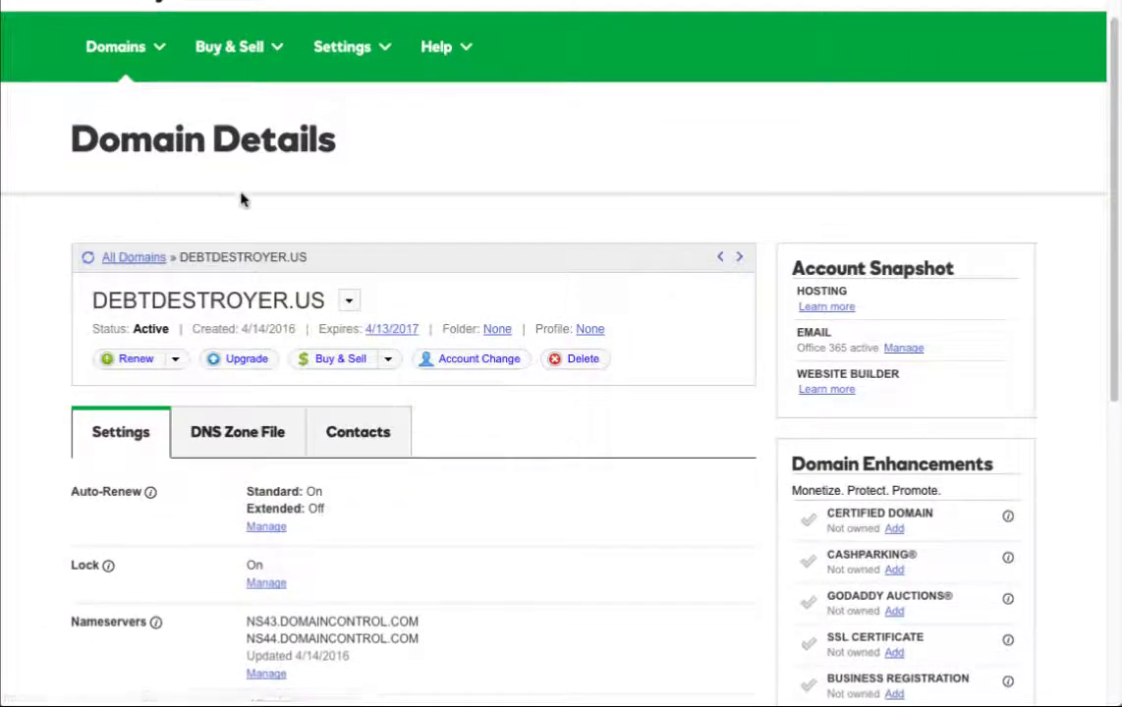
scroll(241, 201, "down", 1)
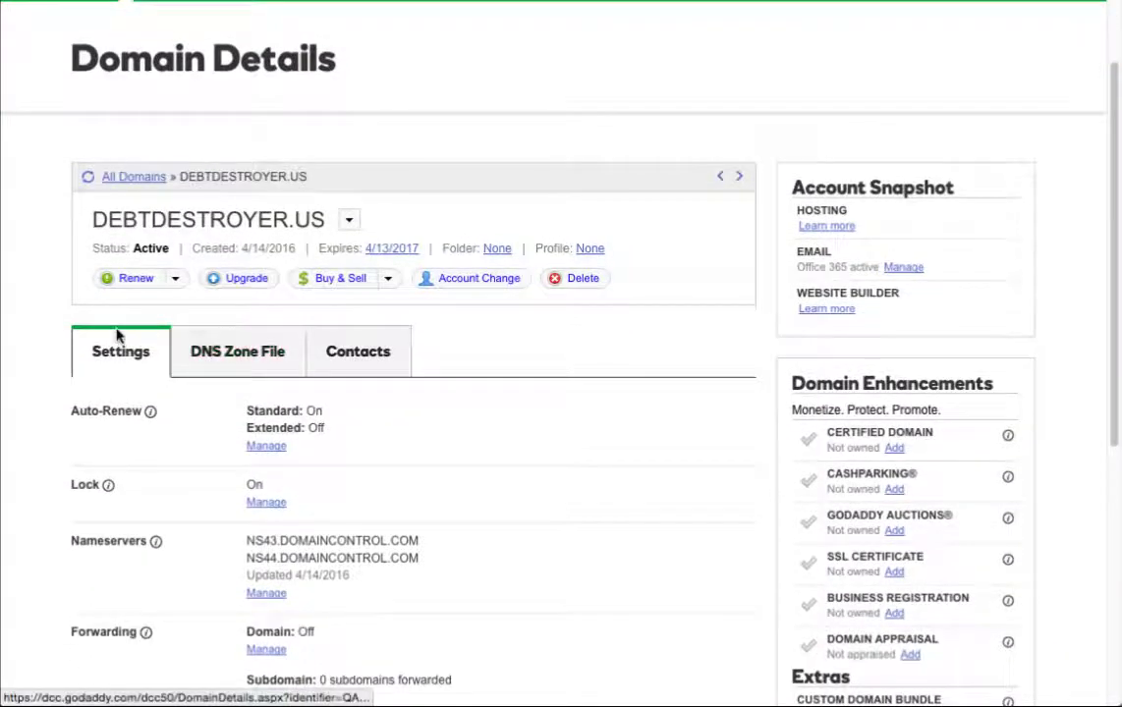
scroll(406, 471, "down", 1)
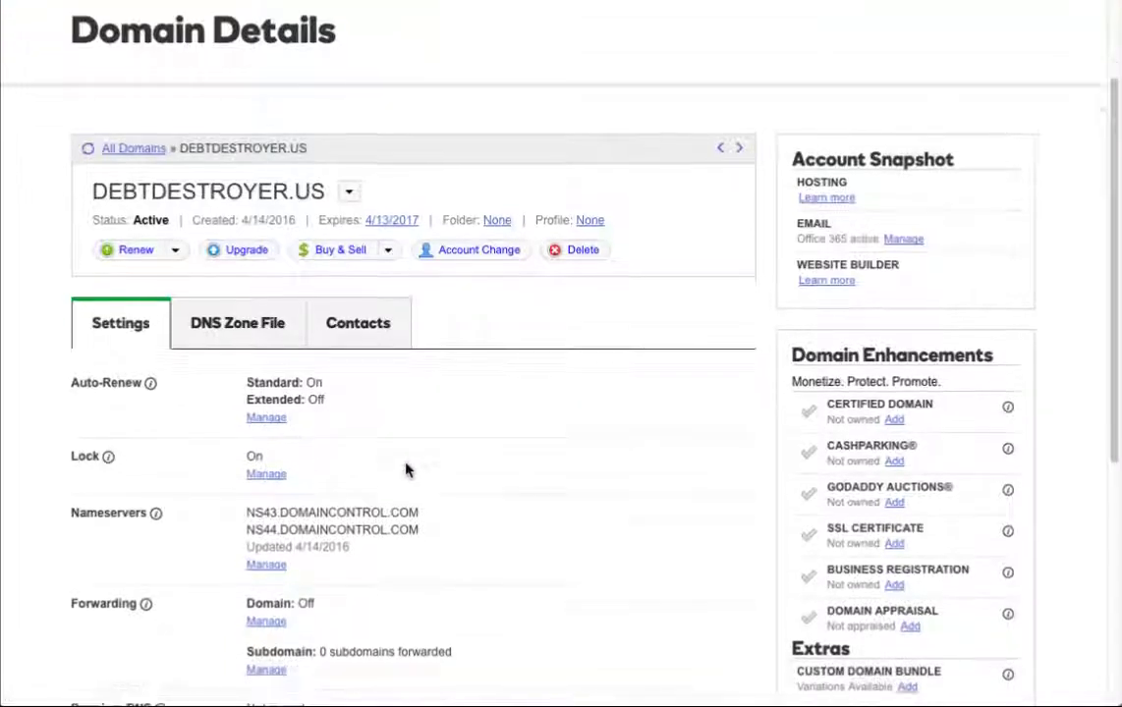
scroll(407, 470, "down", 1)
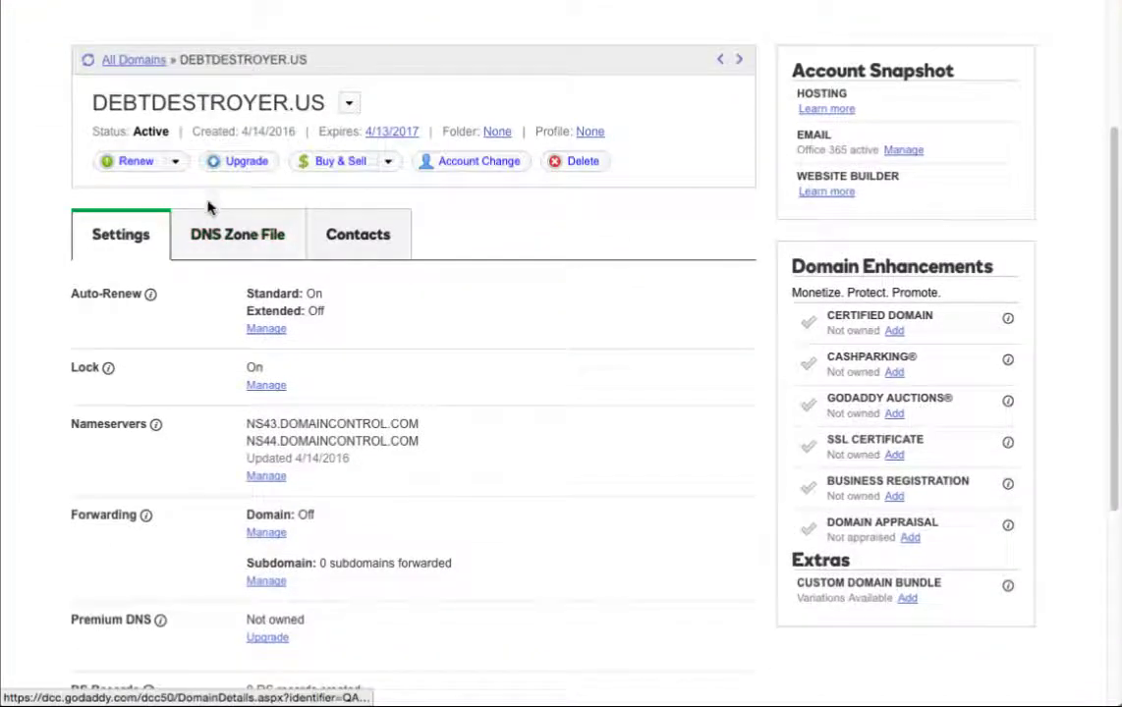
left_click(242, 243)
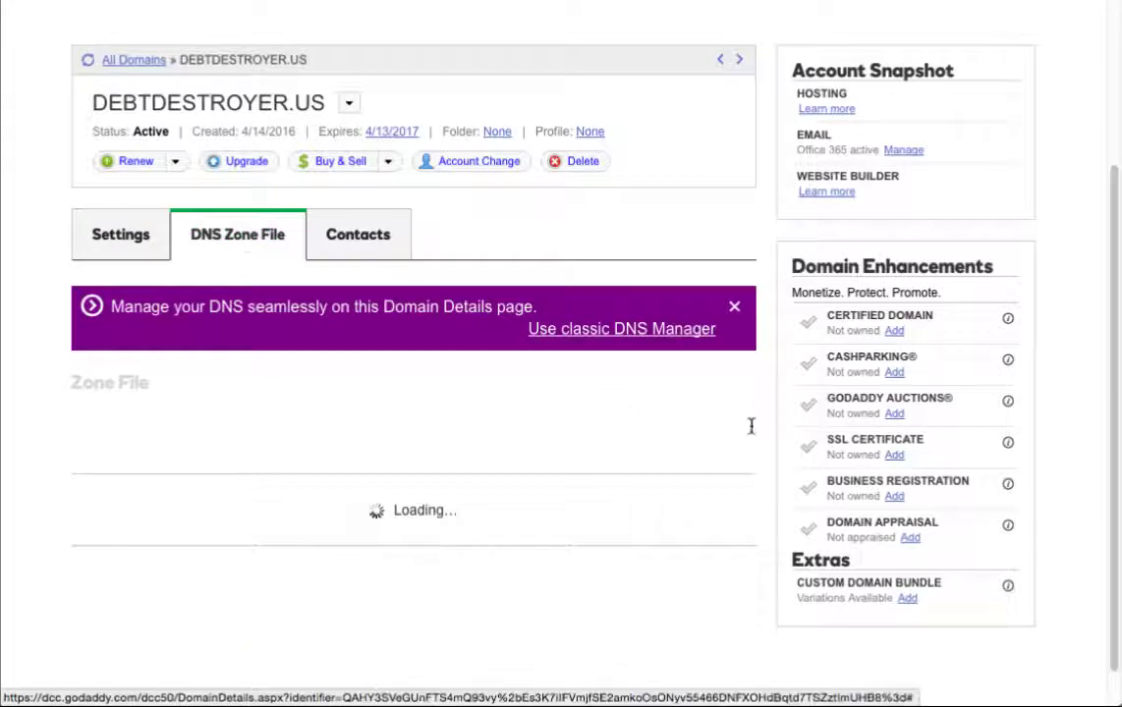
scroll(751, 428, "down", 2)
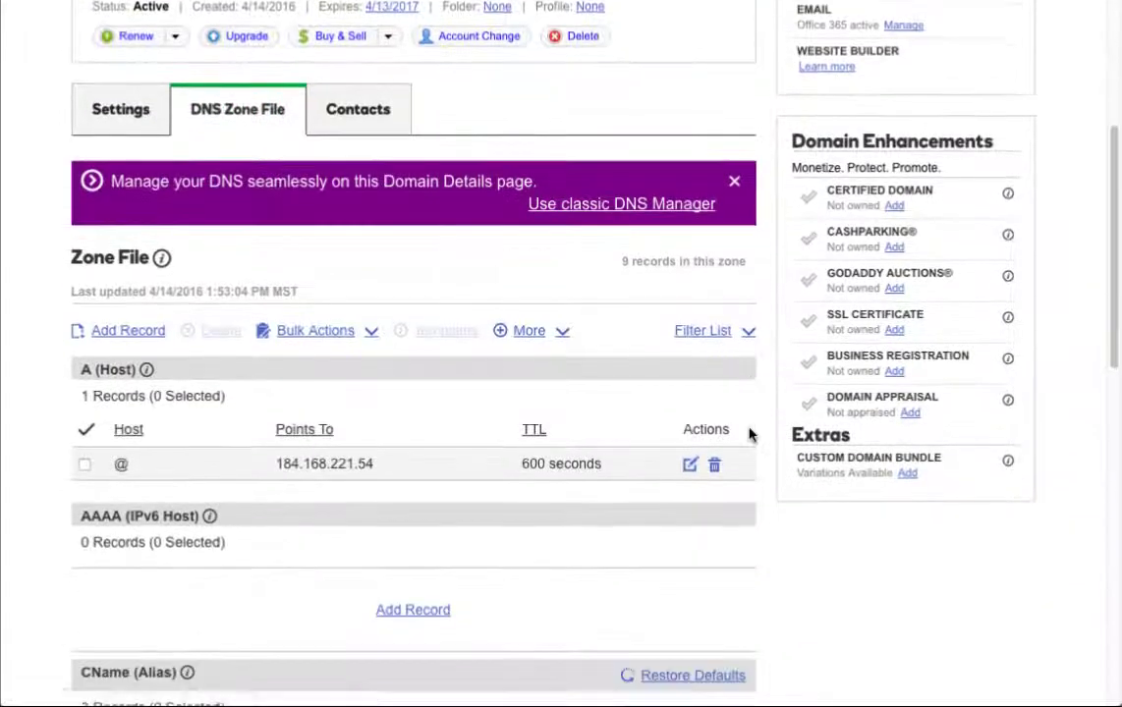
scroll(749, 435, "down", 1)
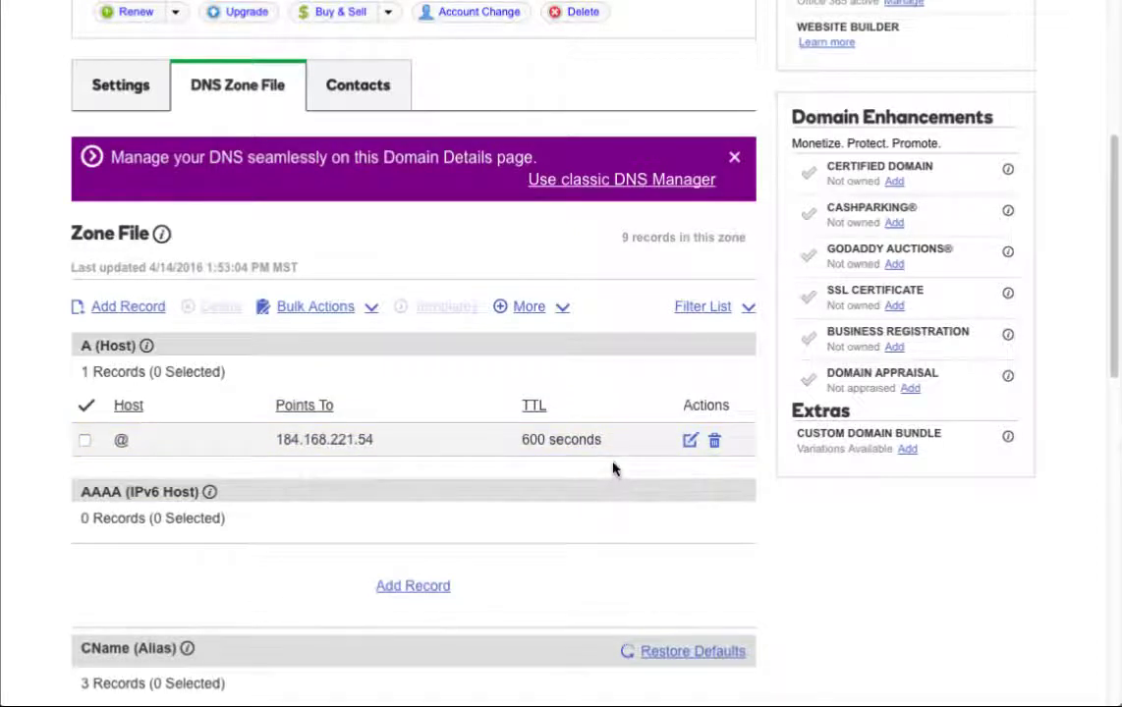
Edit the @ A (Host) record so that it points to 173.203.67.35, and finish the record edit.
left_click(690, 444)
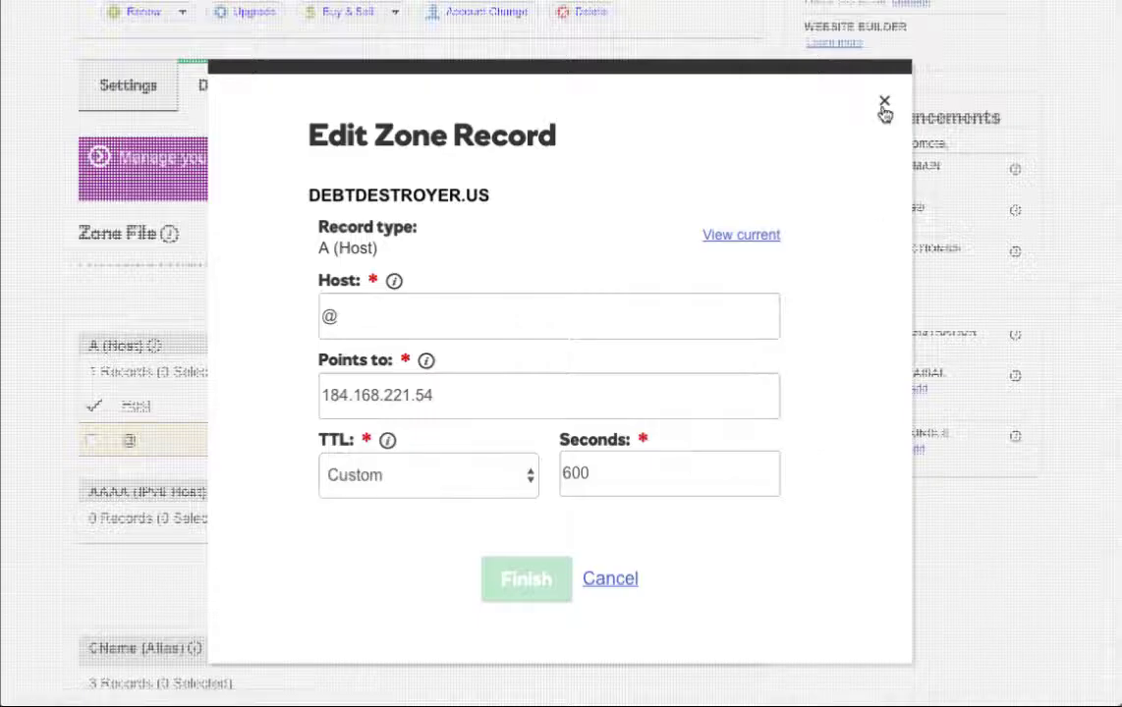
left_click(884, 102)
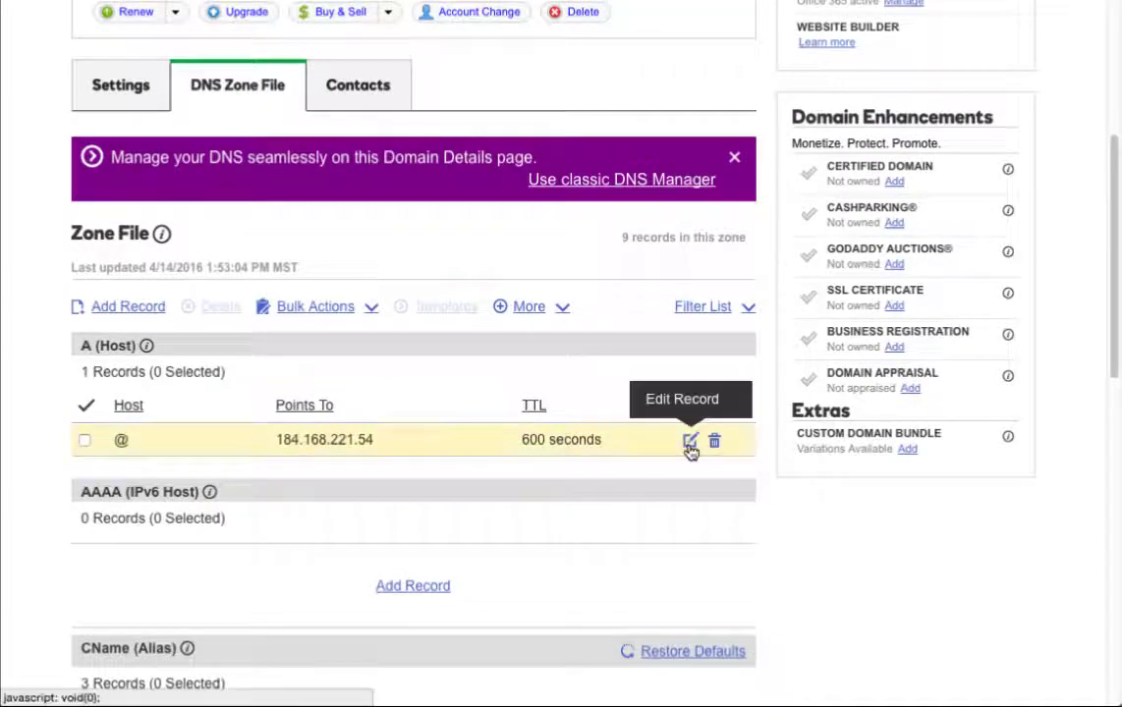
left_click(691, 443)
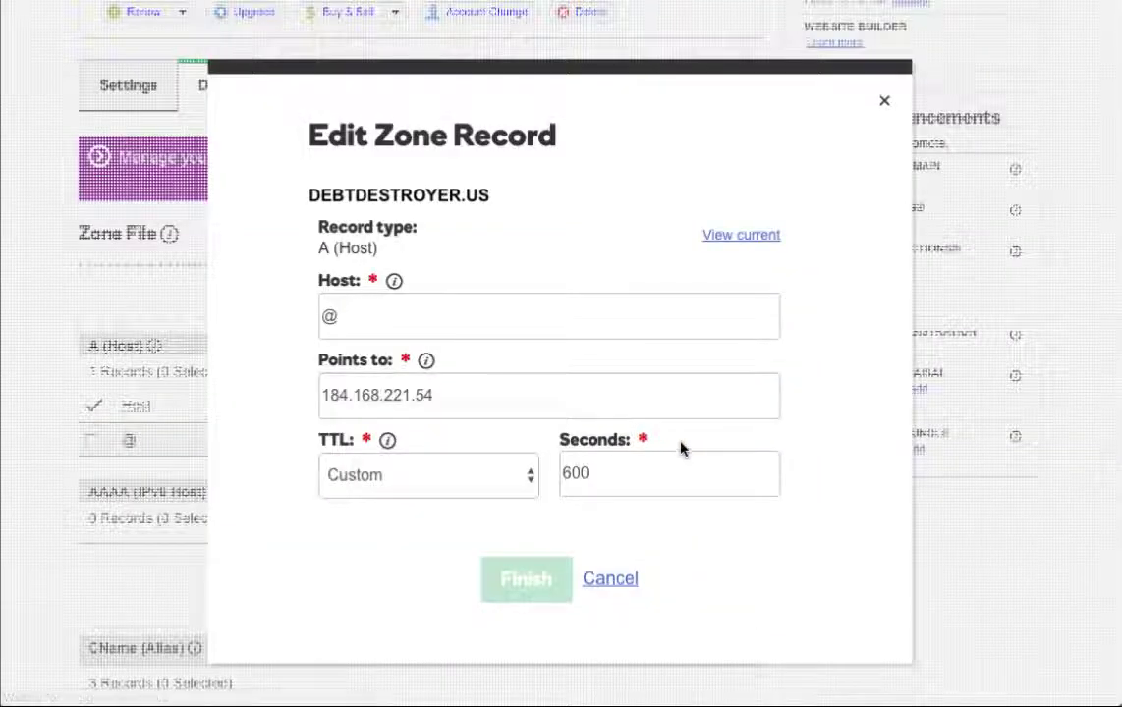
left_click_drag(464, 398, 304, 389)
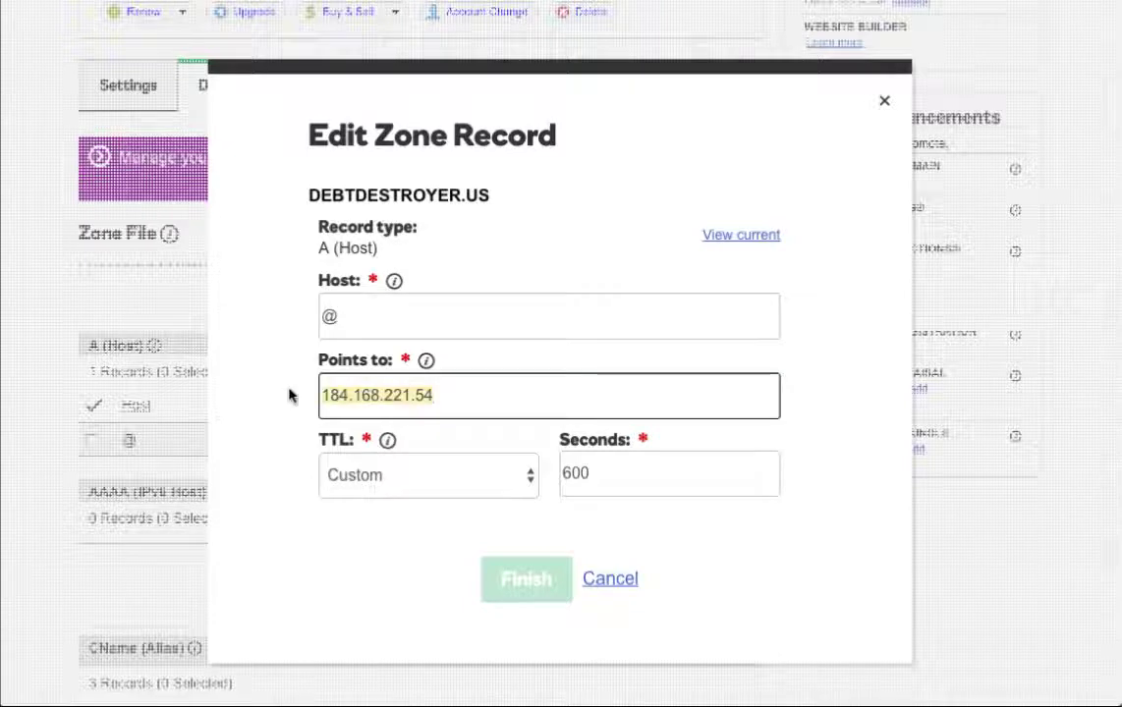
type("173.203.67.35")
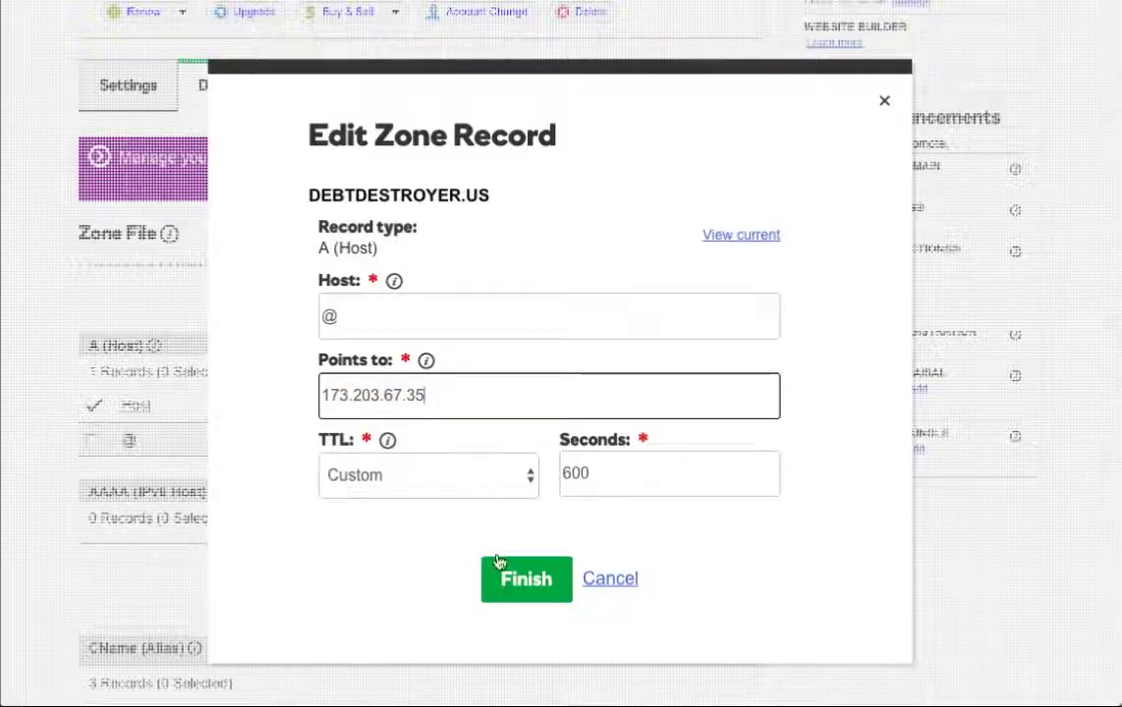
left_click(525, 582)
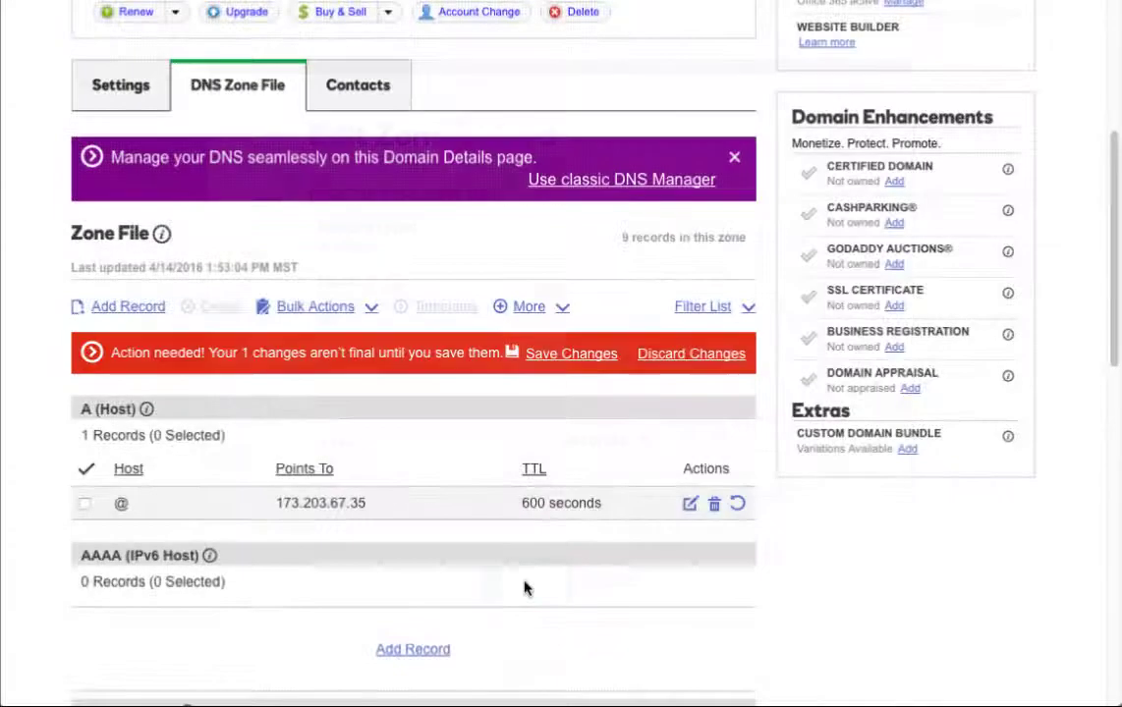
left_click(562, 356)
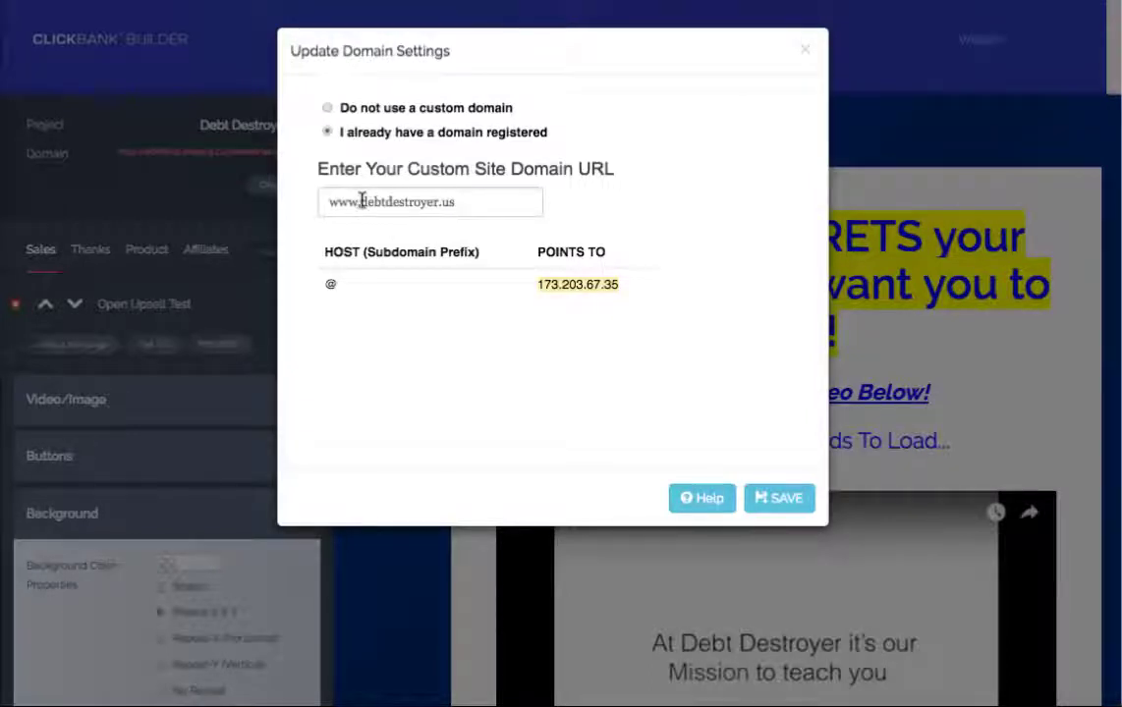
left_click_drag(329, 201, 455, 202)
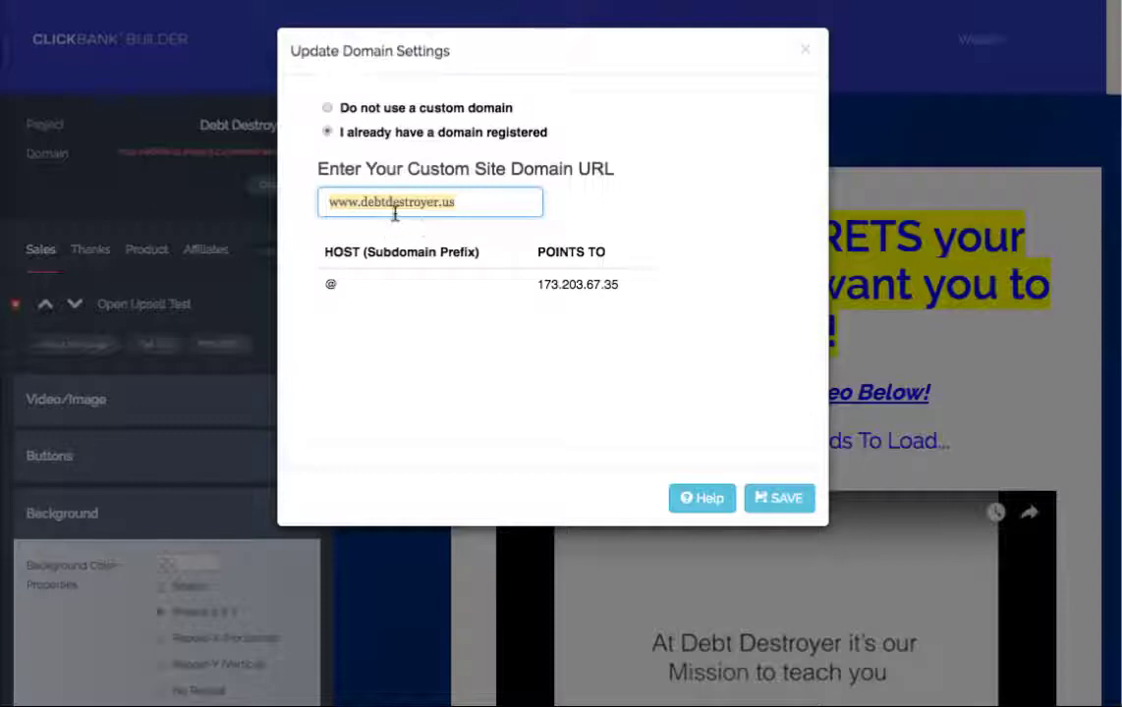
left_click(785, 501)
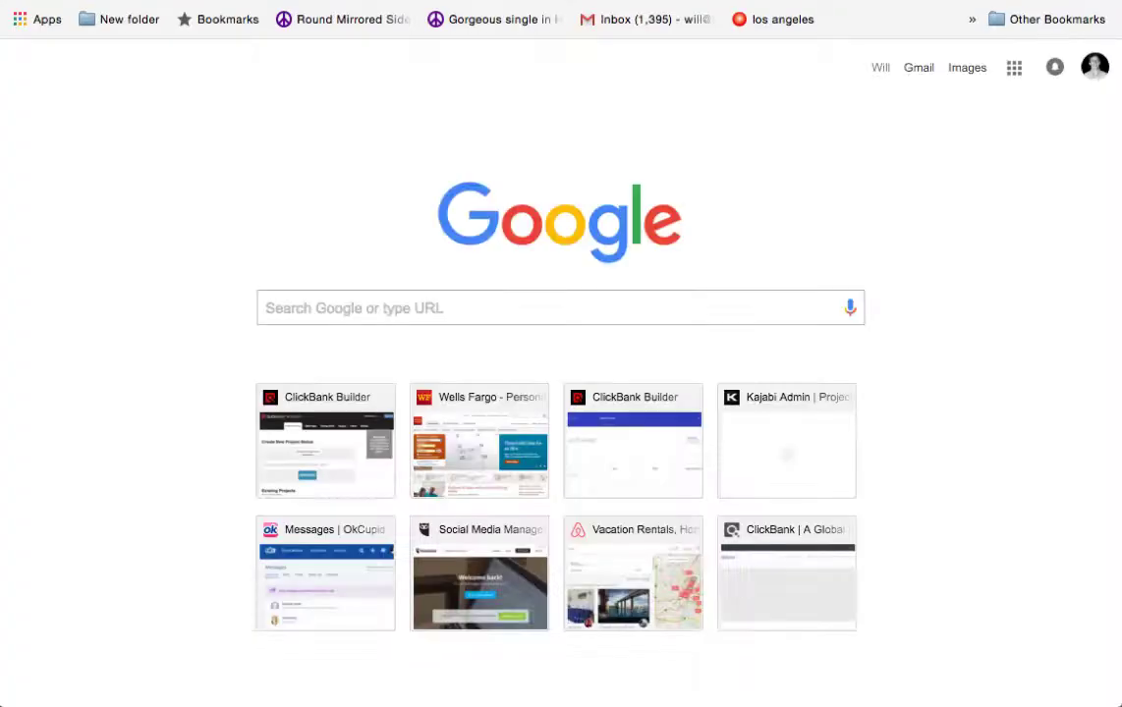
type("www.")
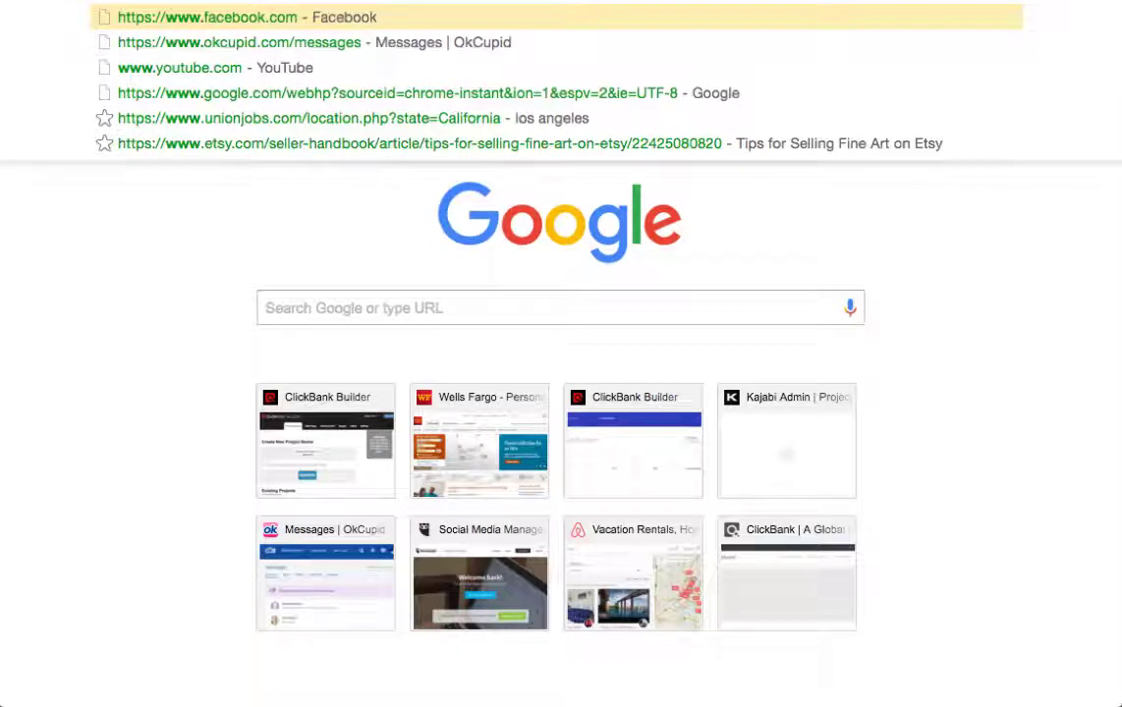
type("de")
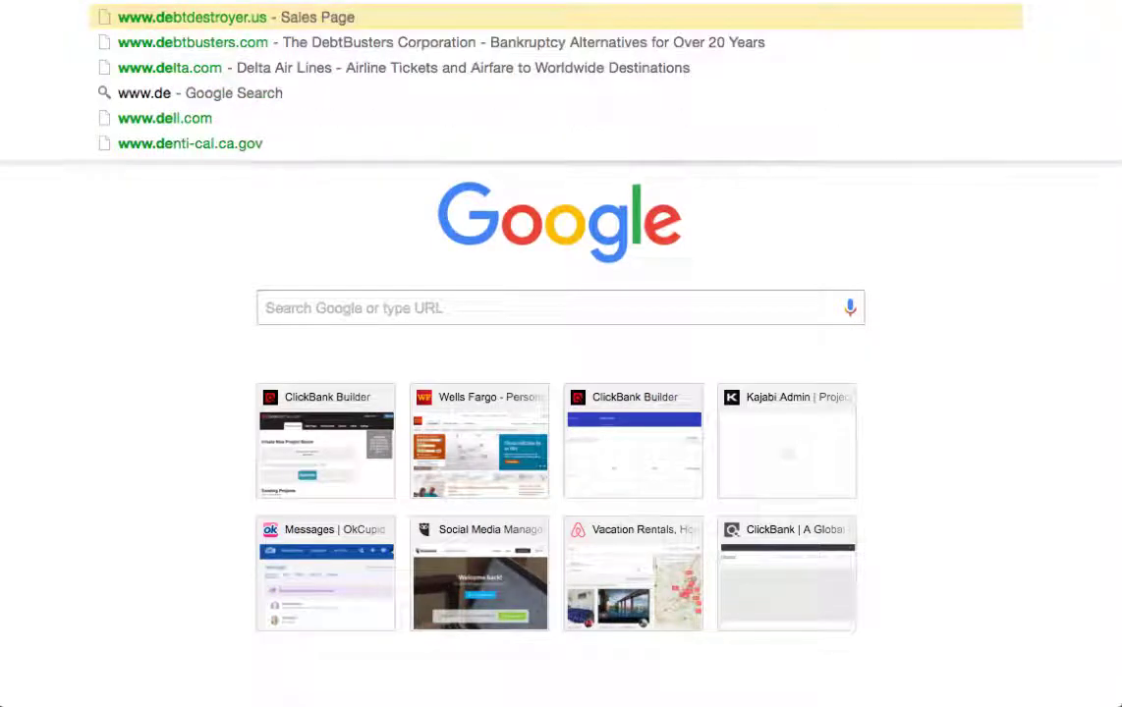
key("Right")
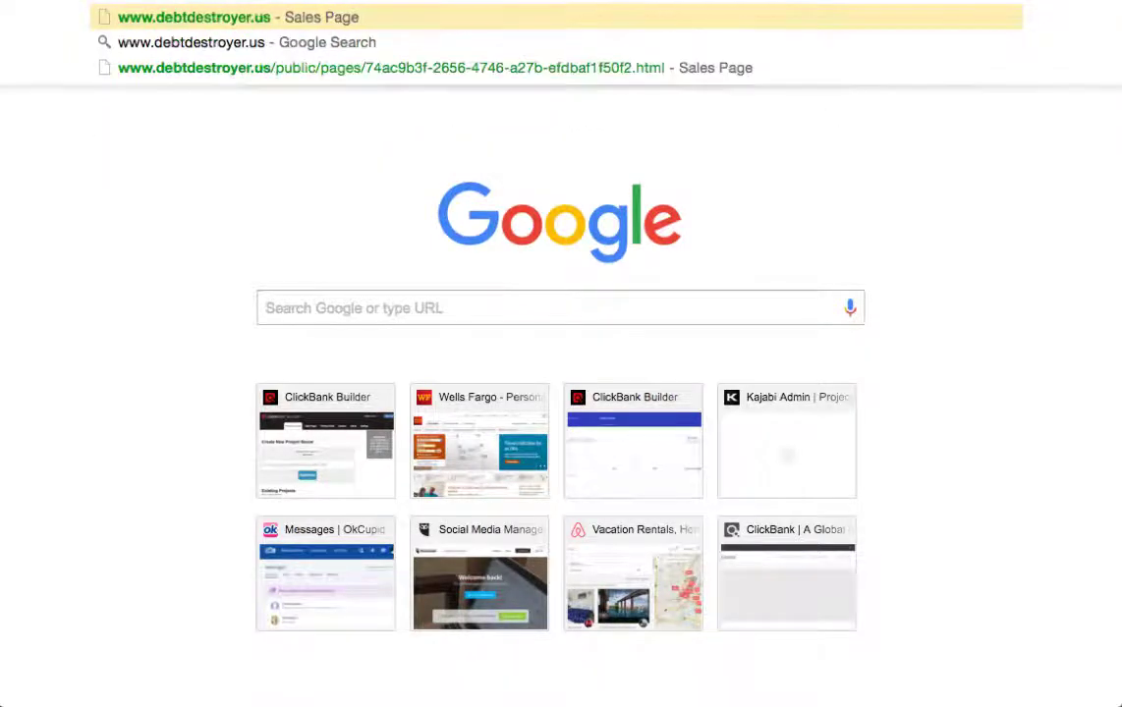